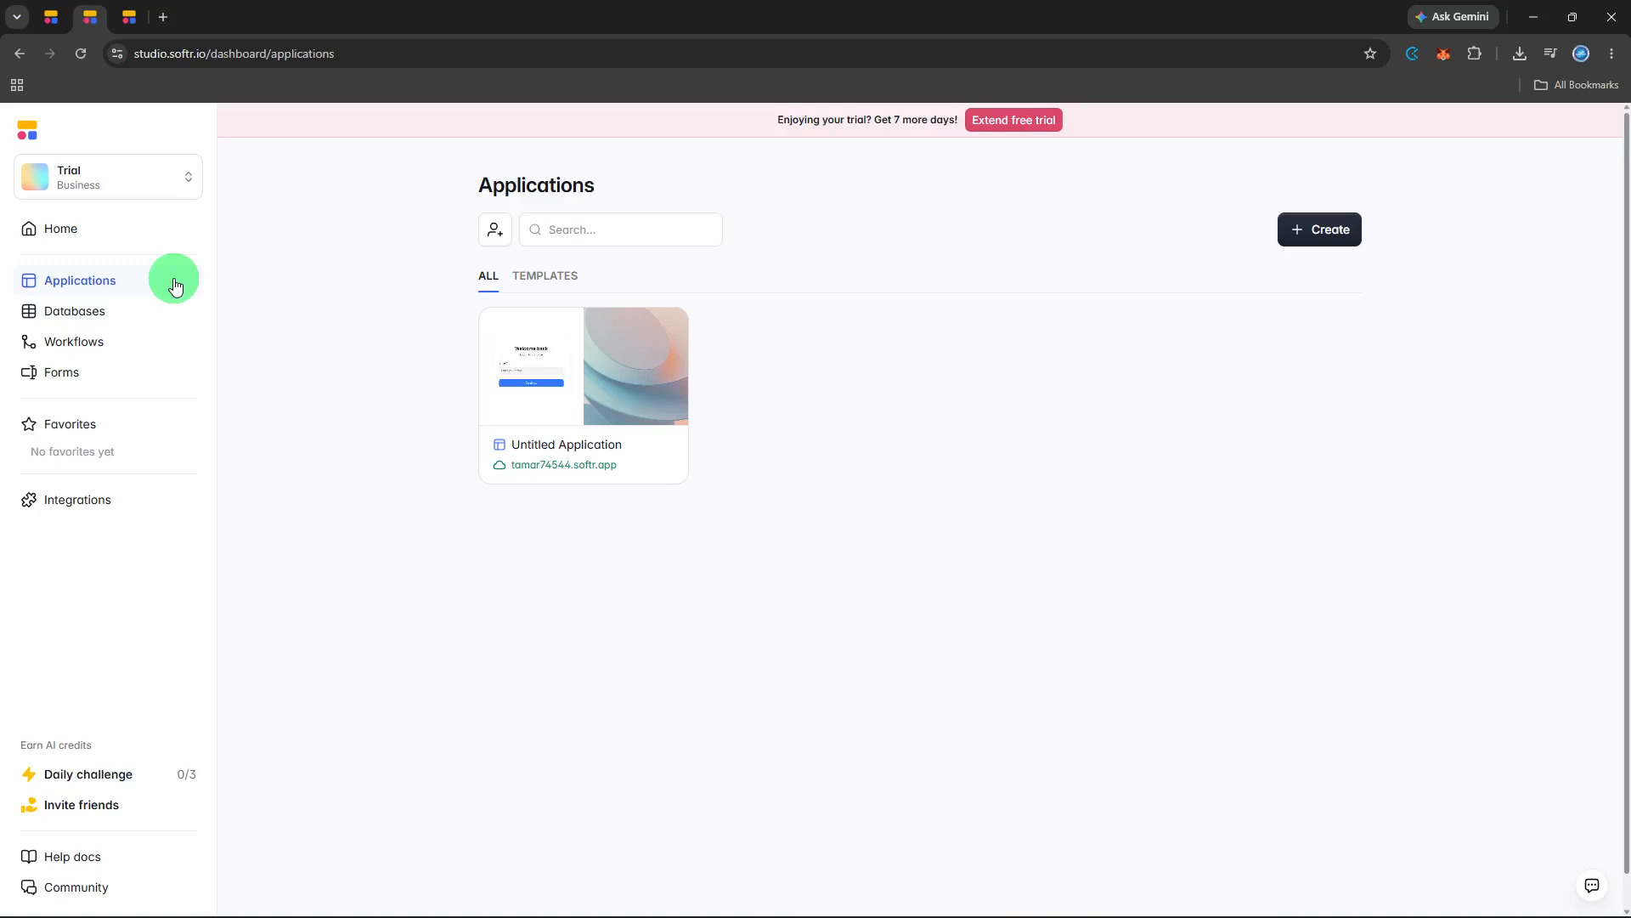
Open the Untitled Application in the editor and go to its List page.
left_click(556, 421)
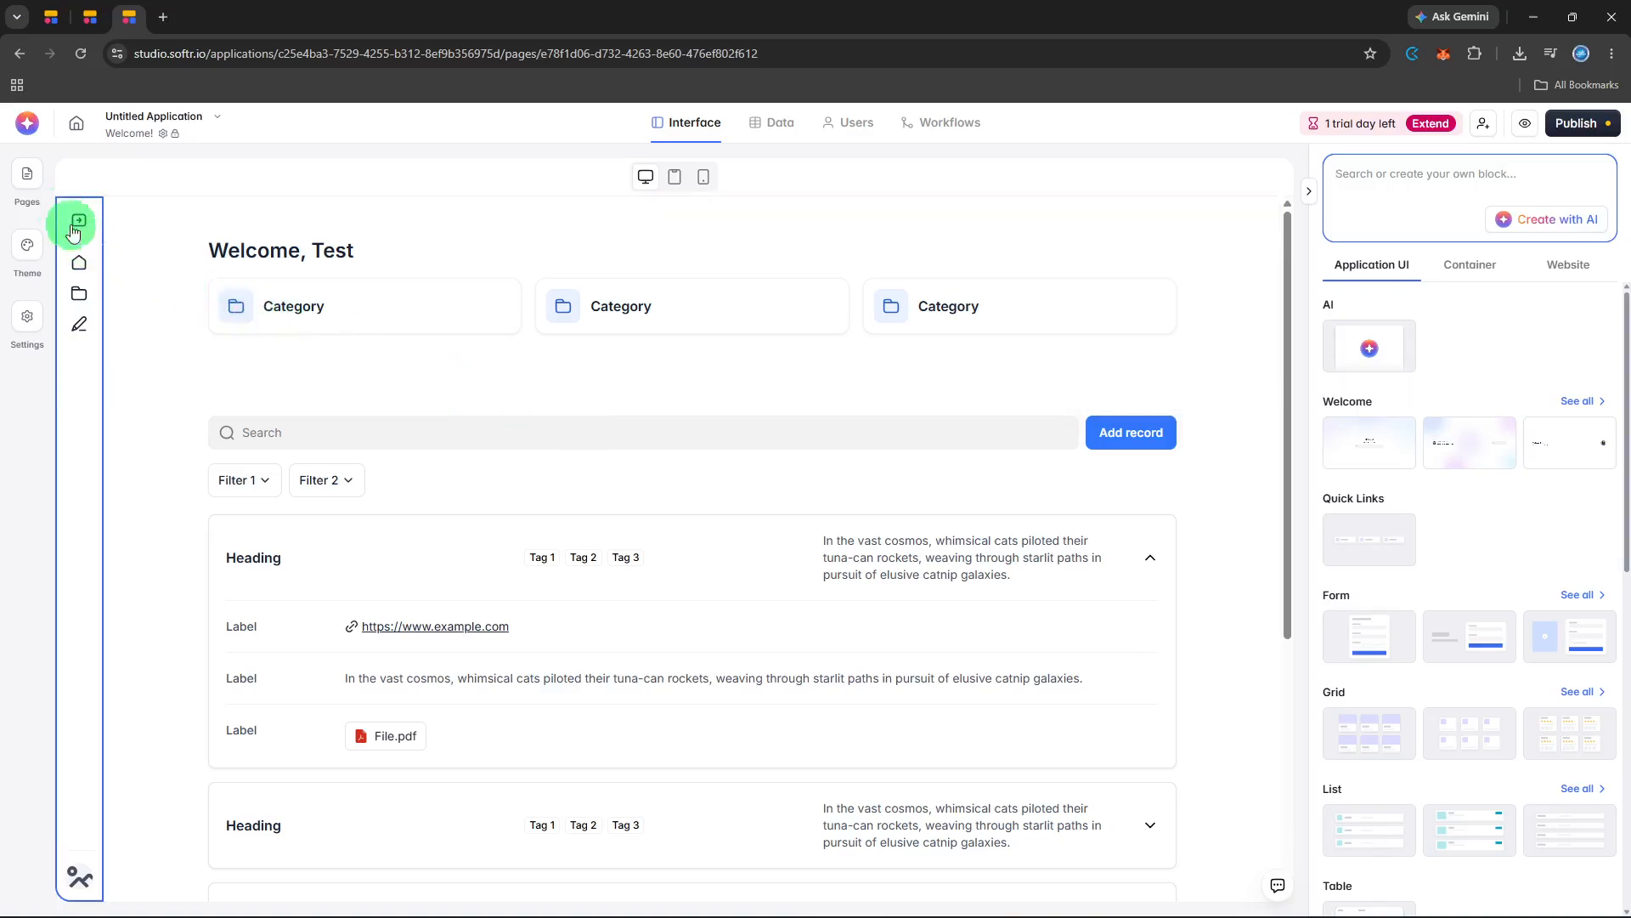
left_click(37, 188)
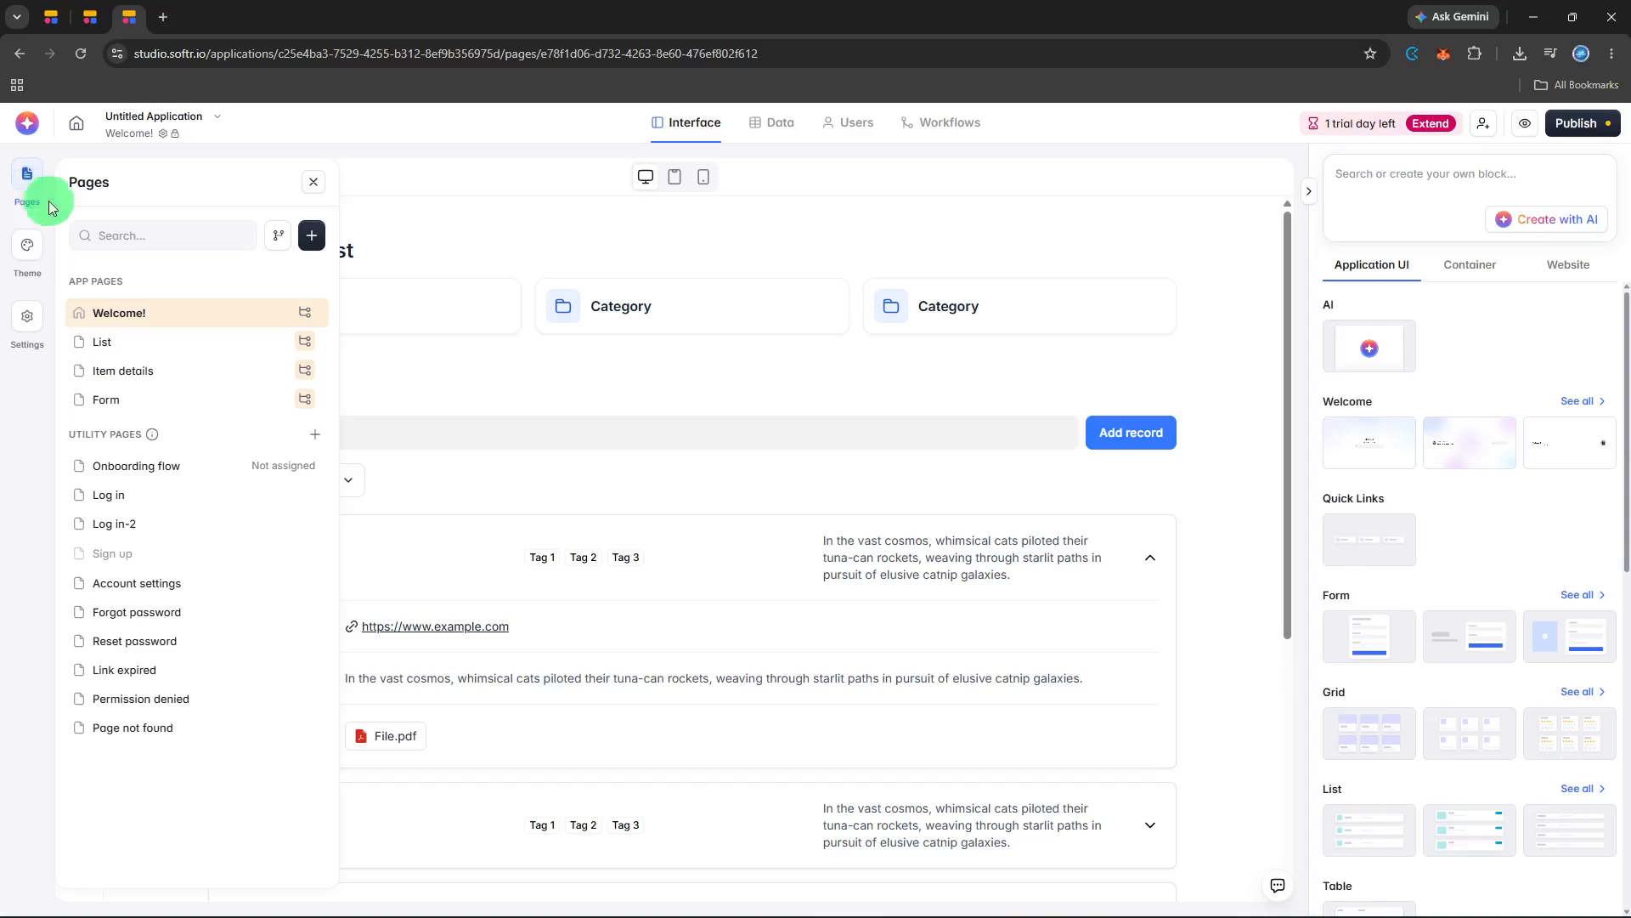
left_click(170, 344)
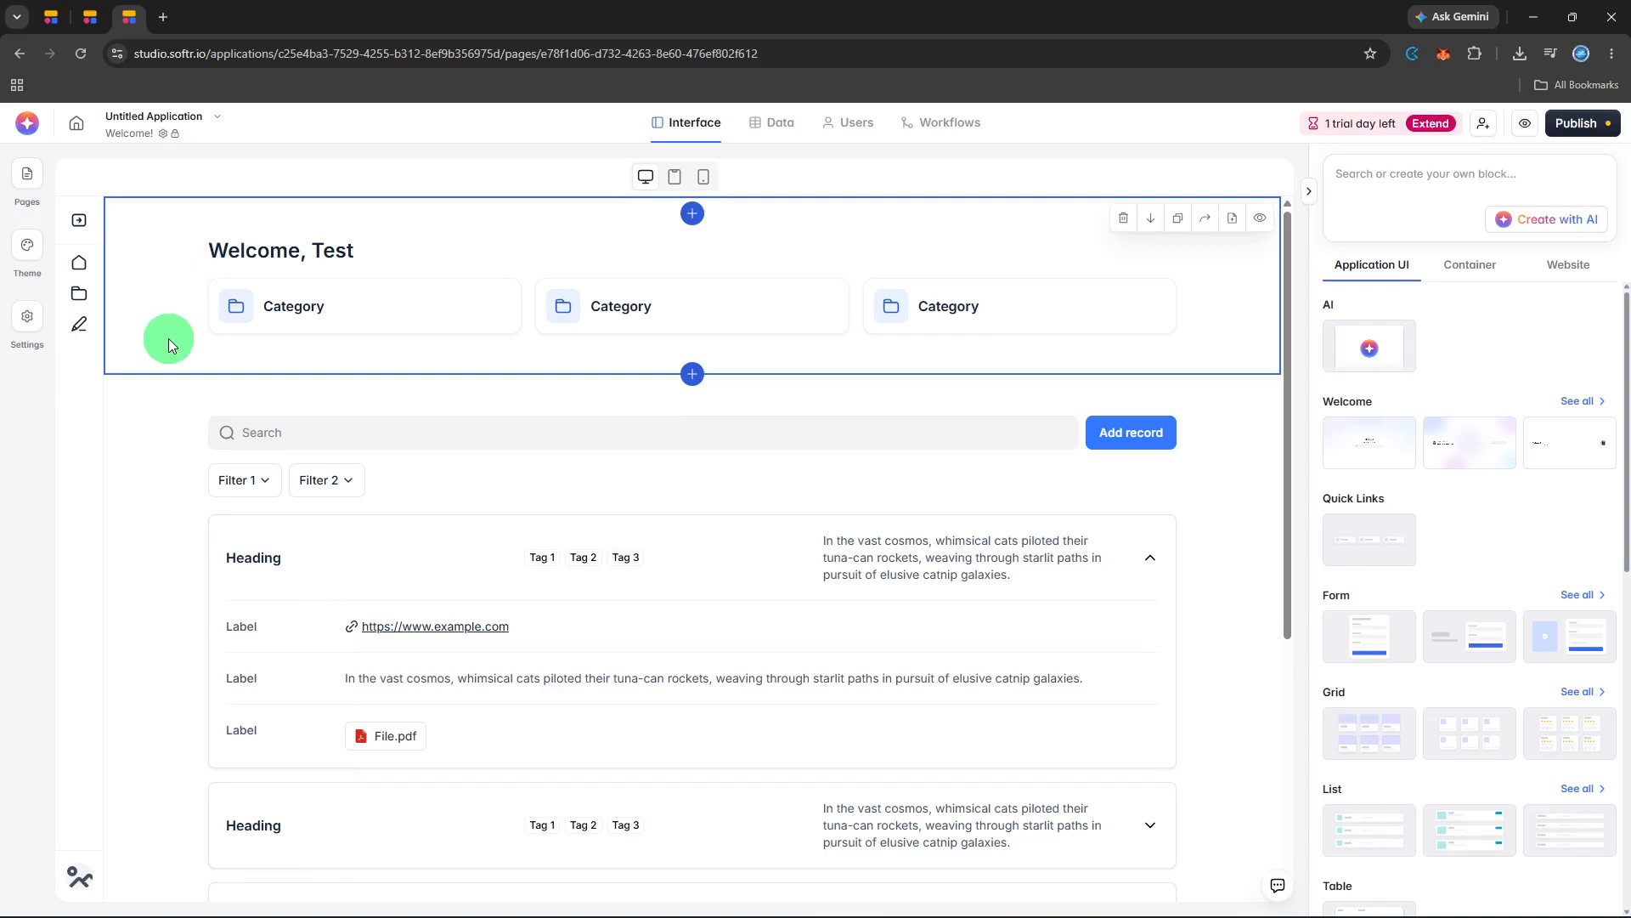
Start adding a block between the existing blocks and look through the Application UI block library.
left_click(829, 399)
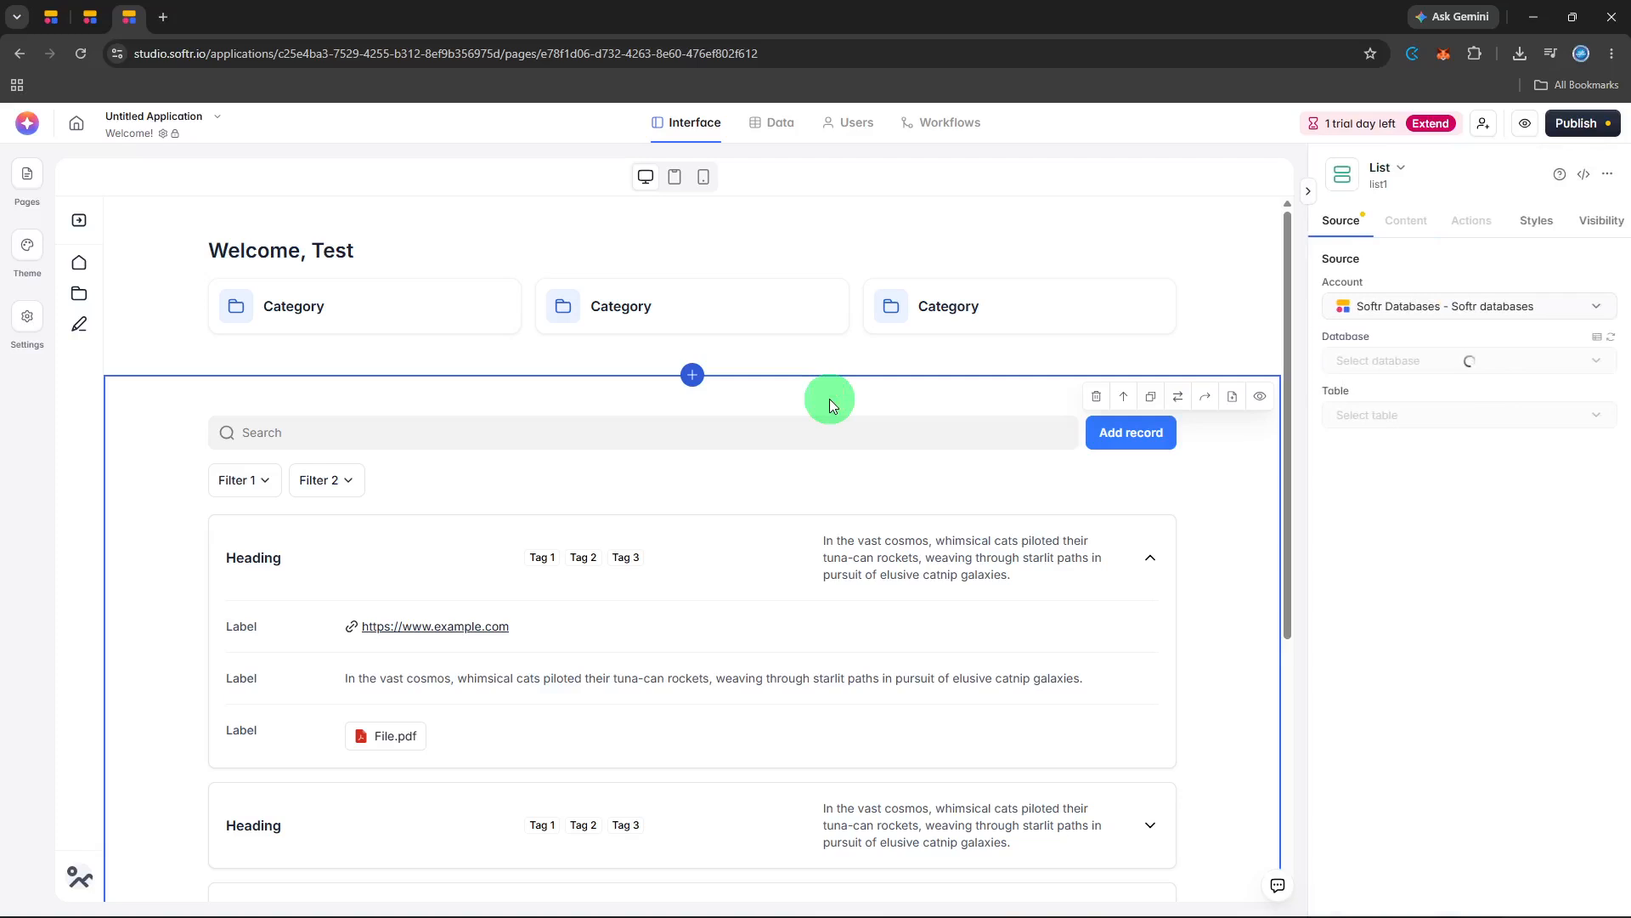
left_click(685, 373)
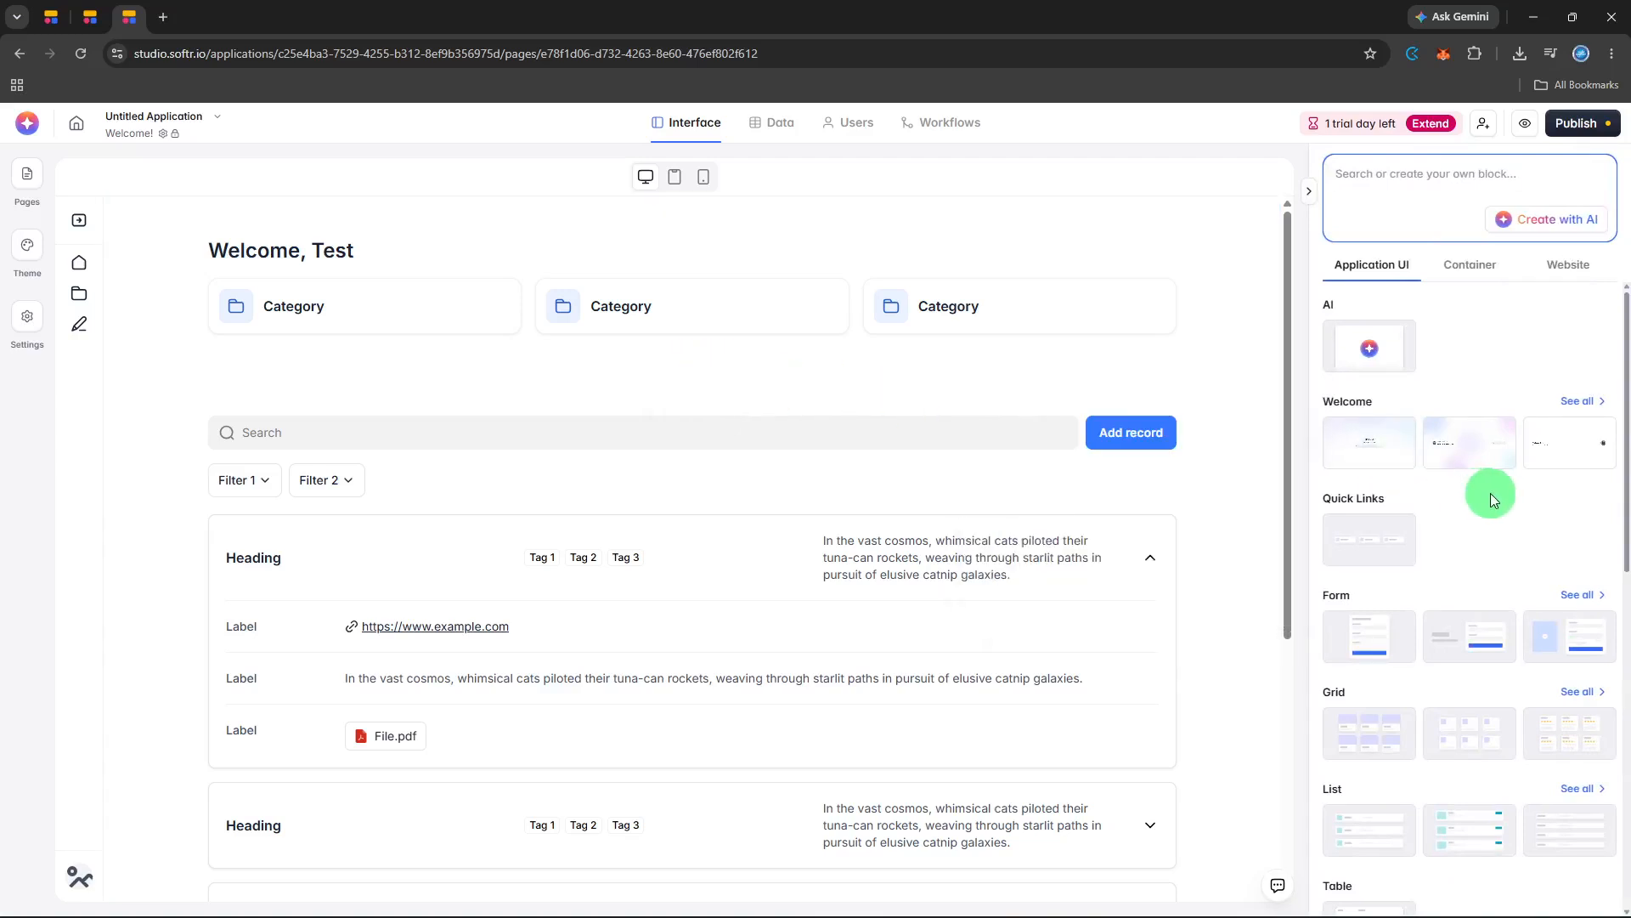
scroll(1491, 493, "down", 4)
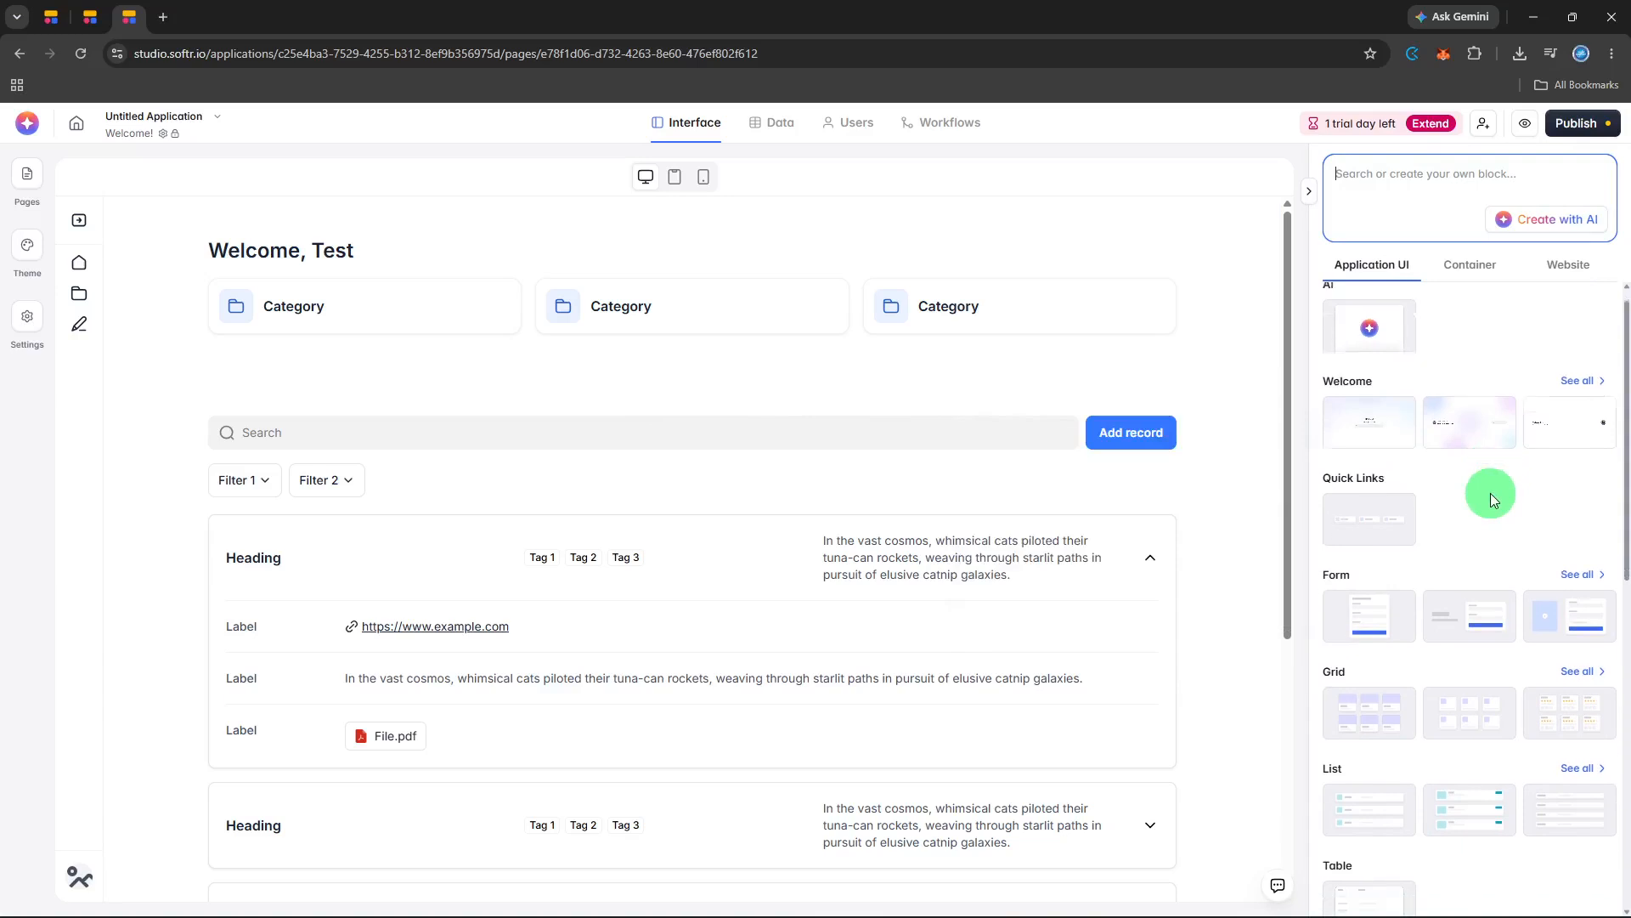
mouse_move(1492, 502)
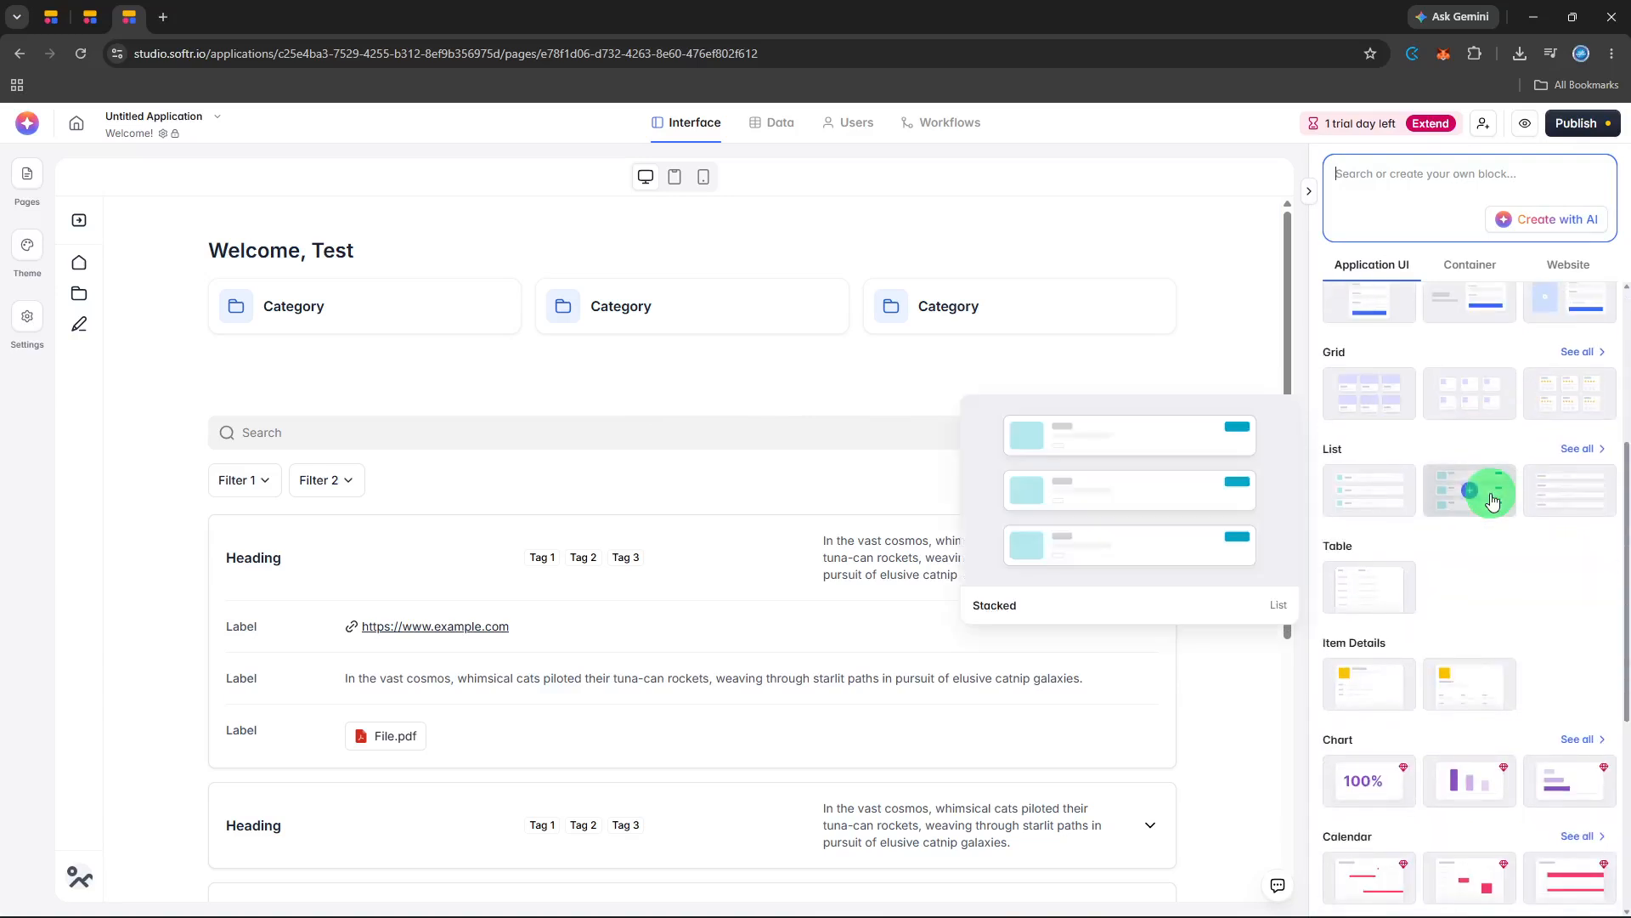
scroll(1492, 501, "down", 2)
scroll(1492, 501, "down", 1)
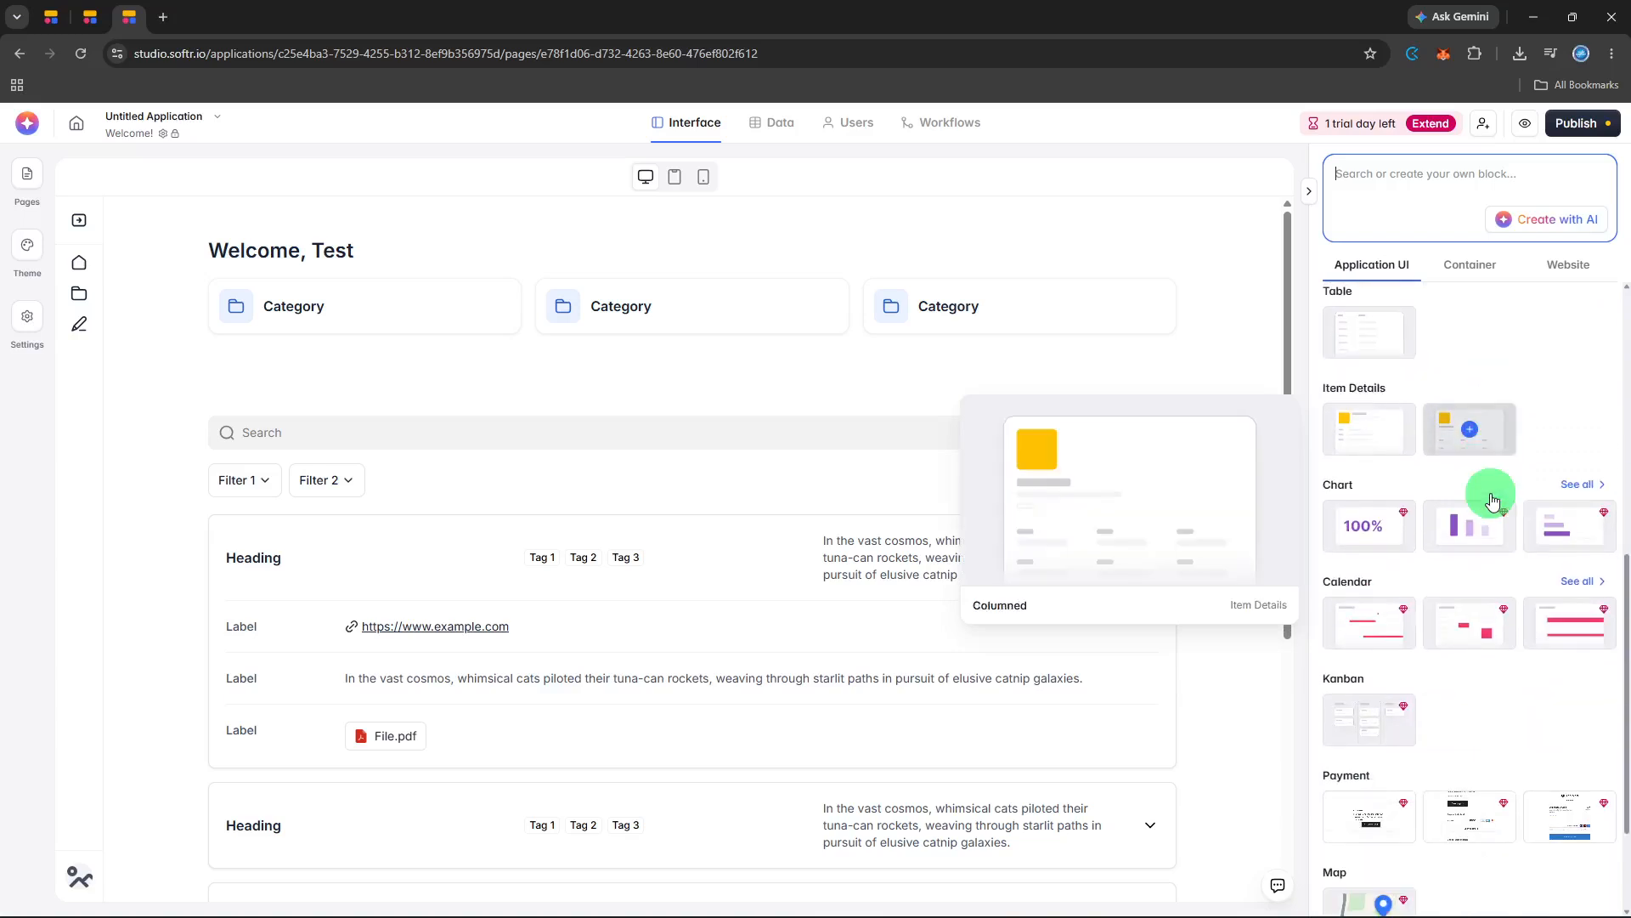
scroll(1493, 502, "down", 2)
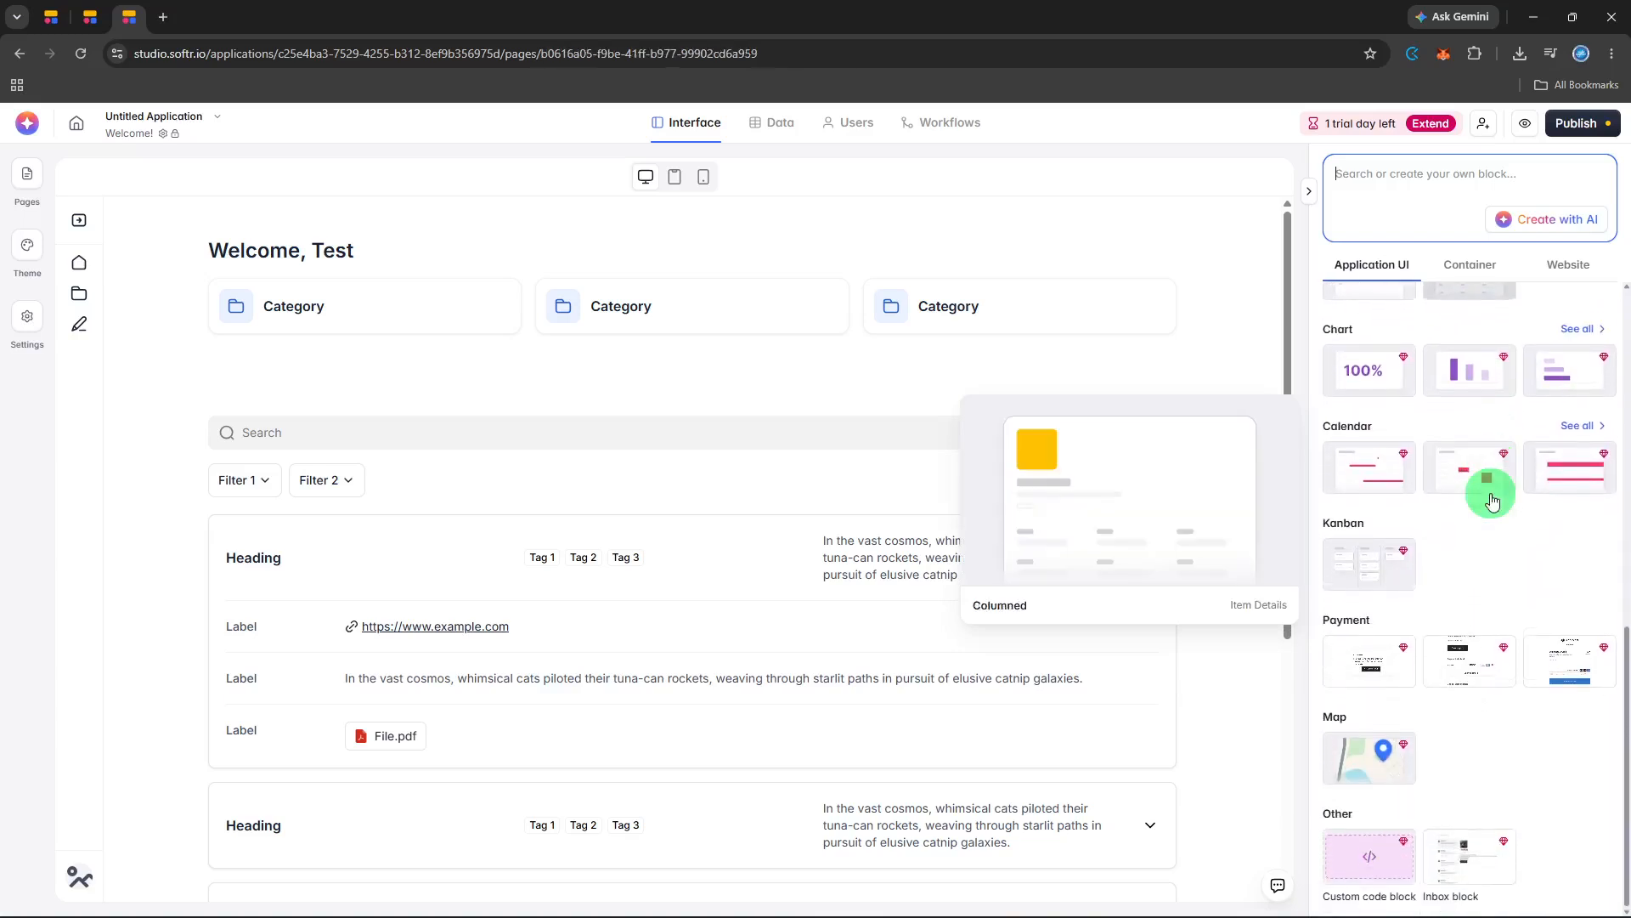
scroll(1493, 500, "up", 3)
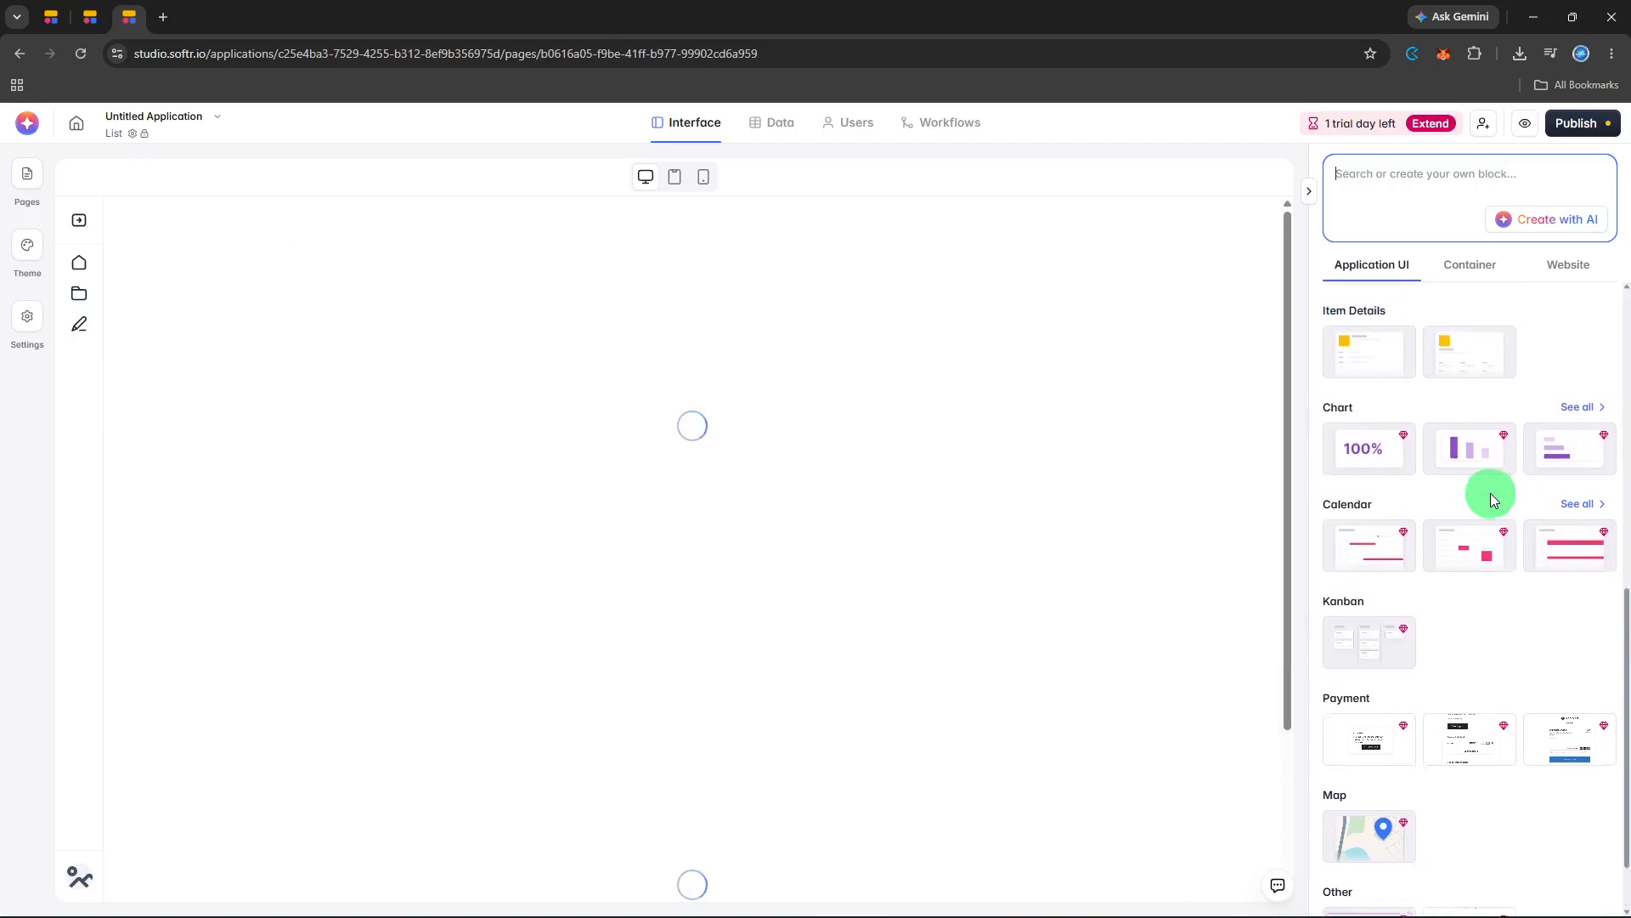
scroll(1493, 499, "up", 3)
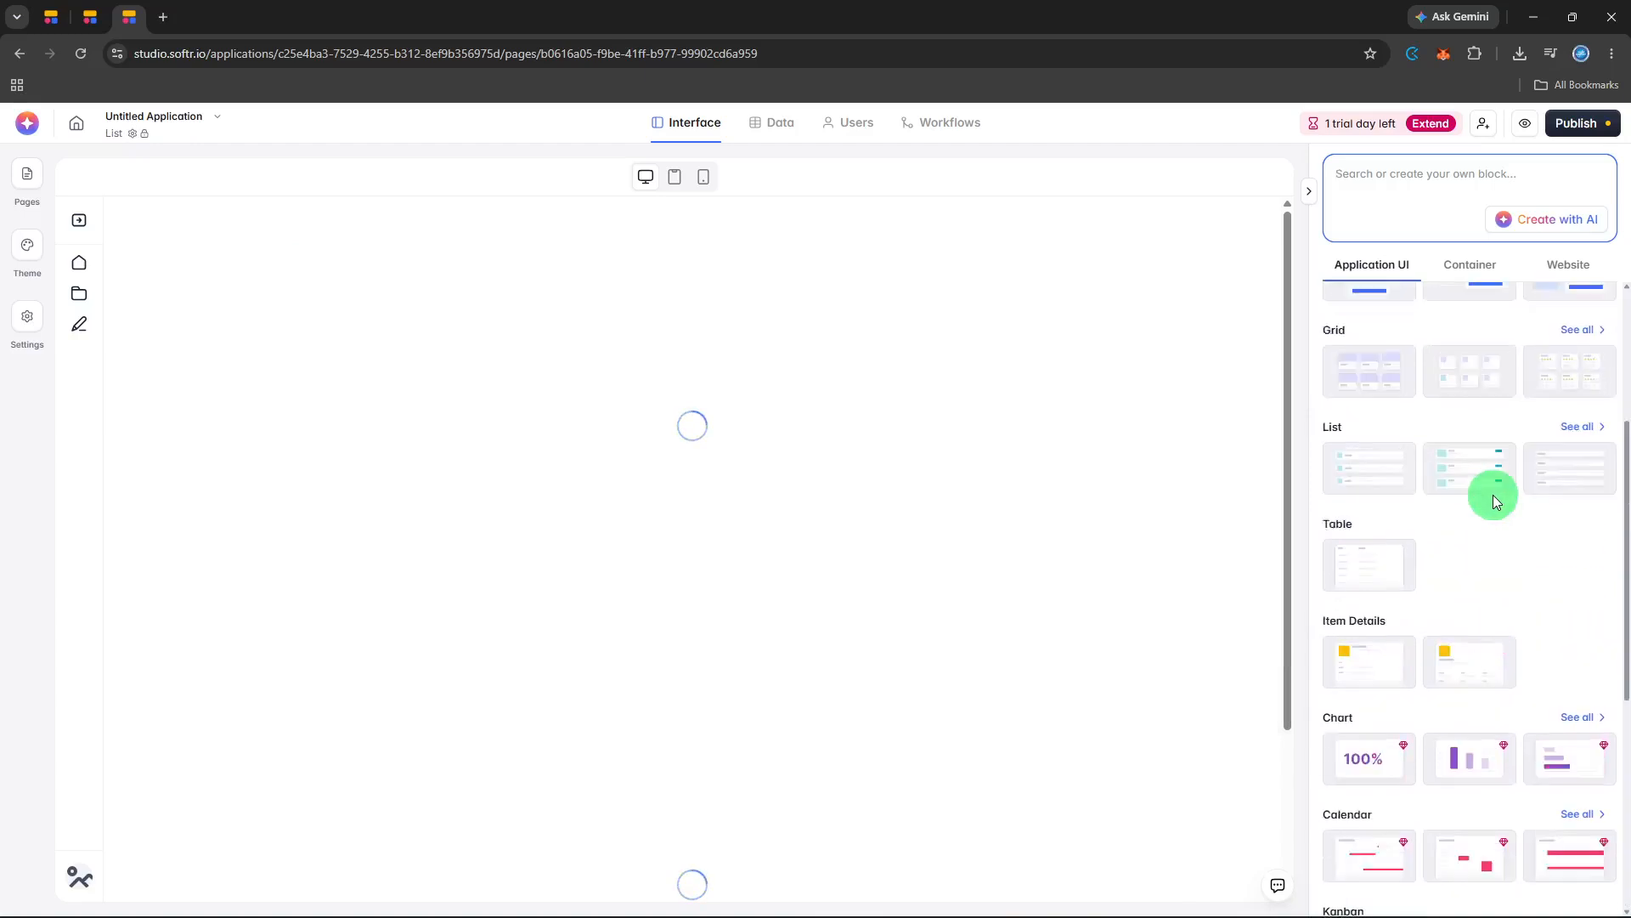
scroll(1494, 501, "up", 1)
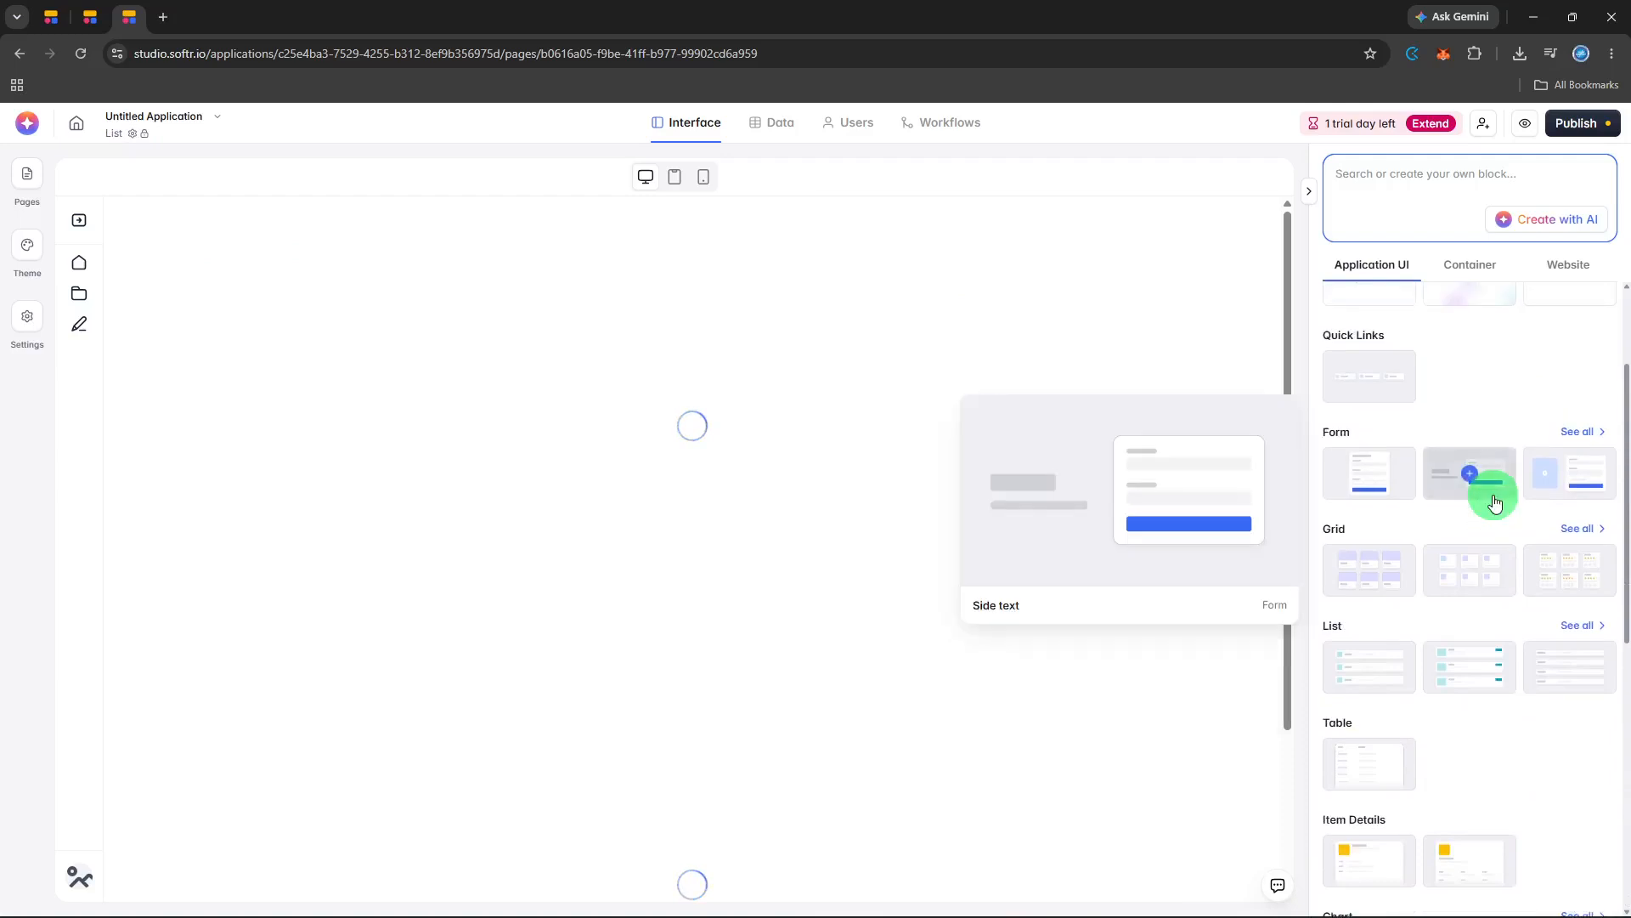
scroll(1494, 501, "up", 2)
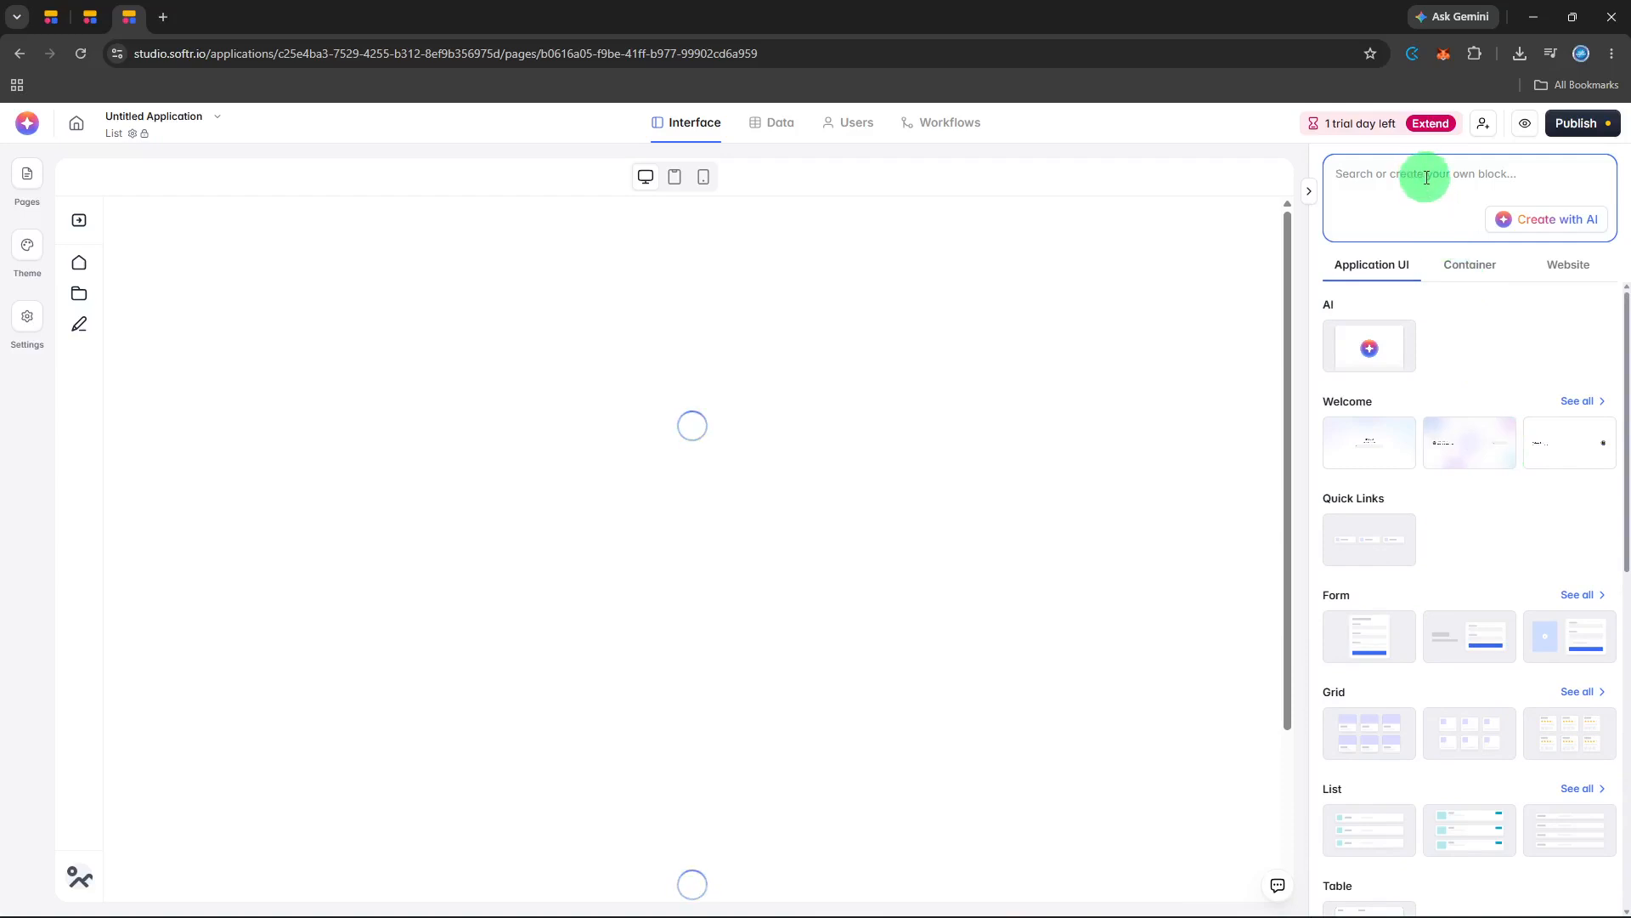
Search the block library for "text" and add the Simple text block to the List page.
type("te")
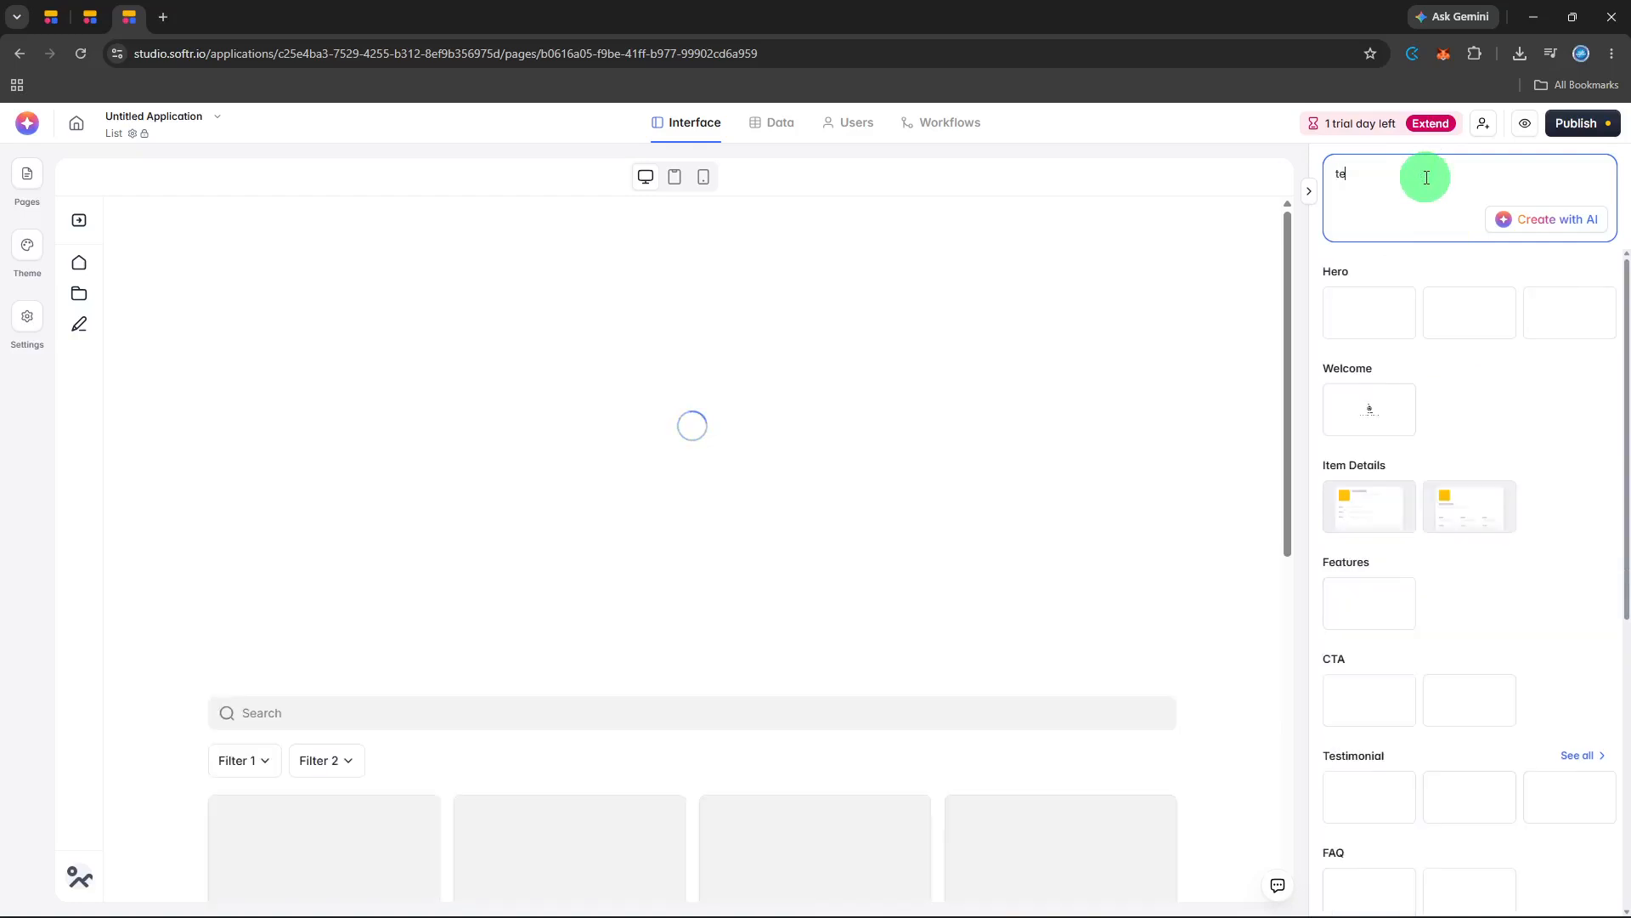
type("xt")
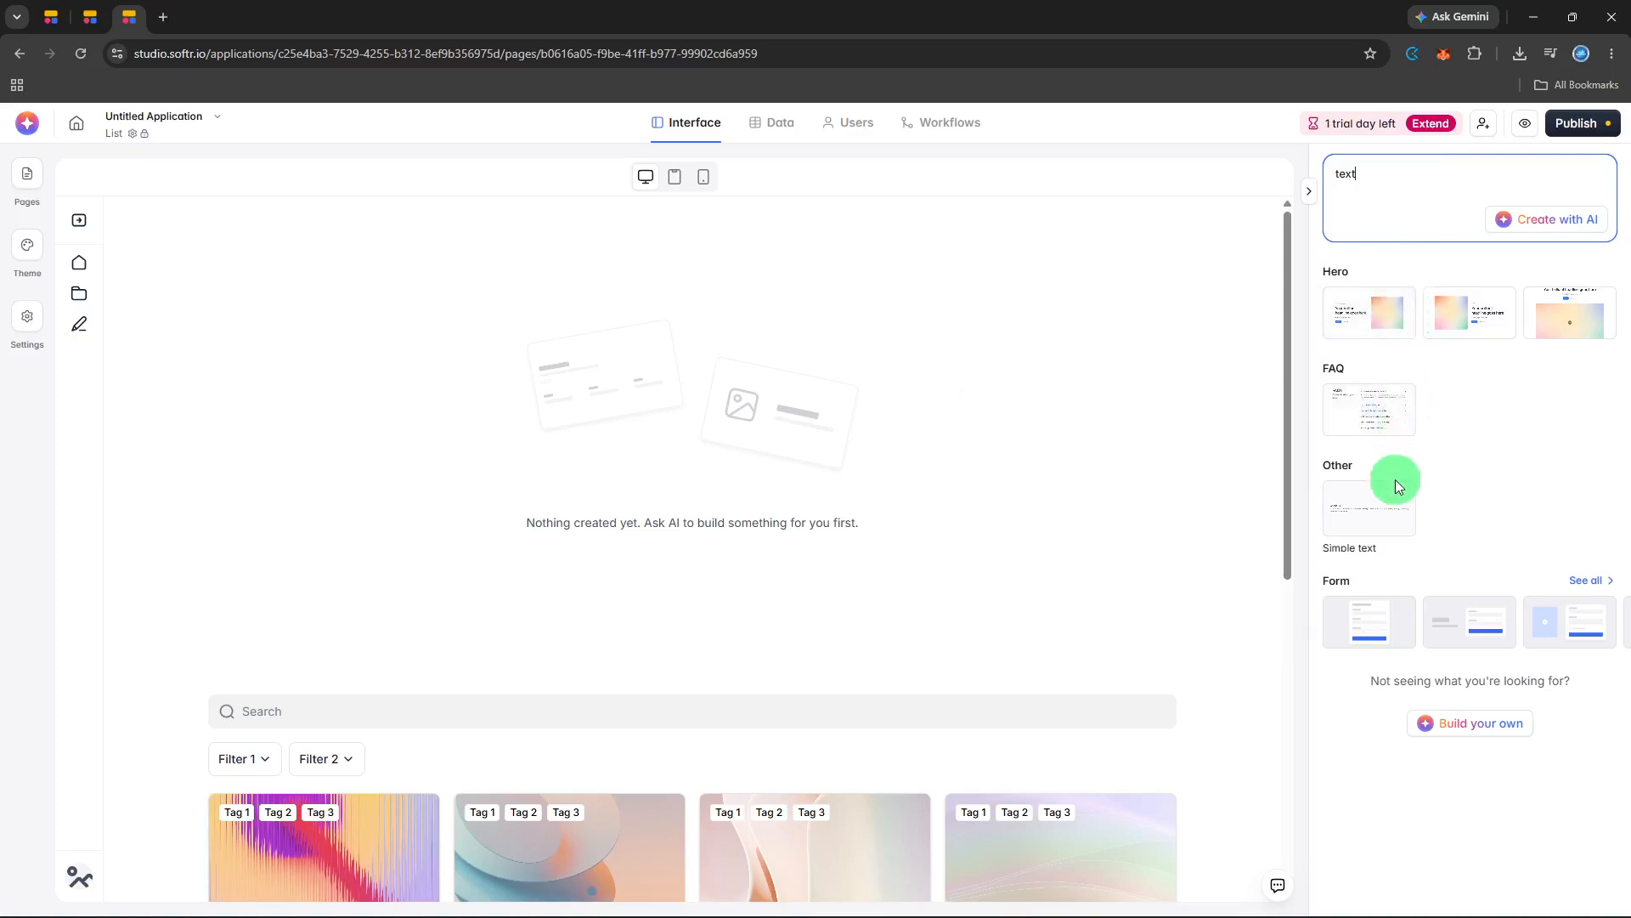
mouse_move(1395, 529)
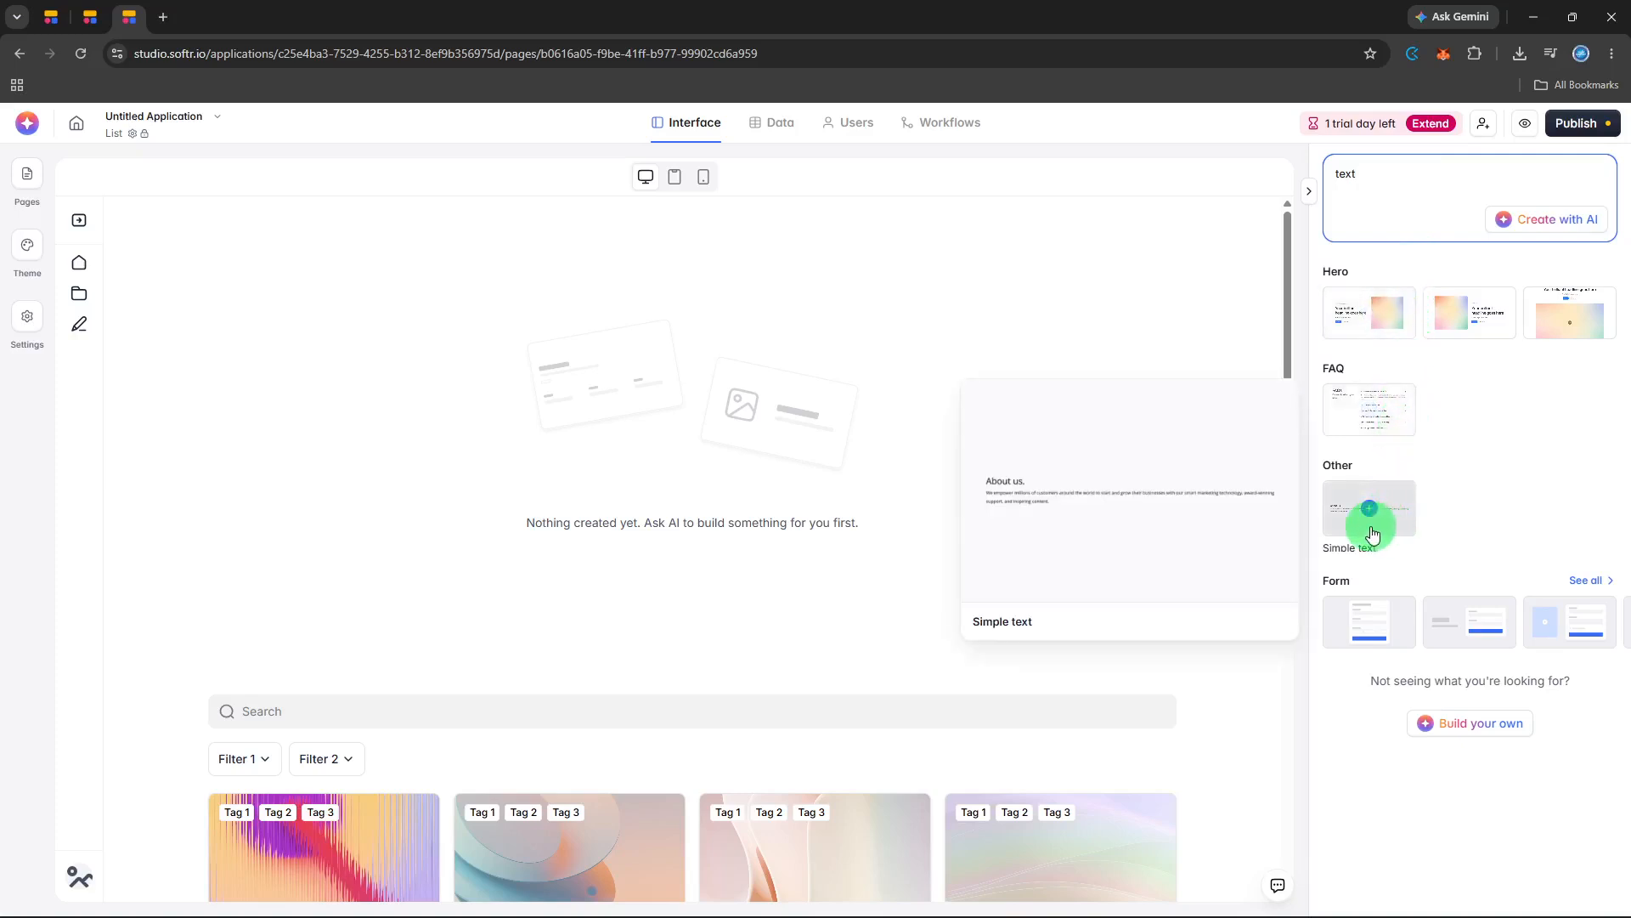
left_click(1369, 509)
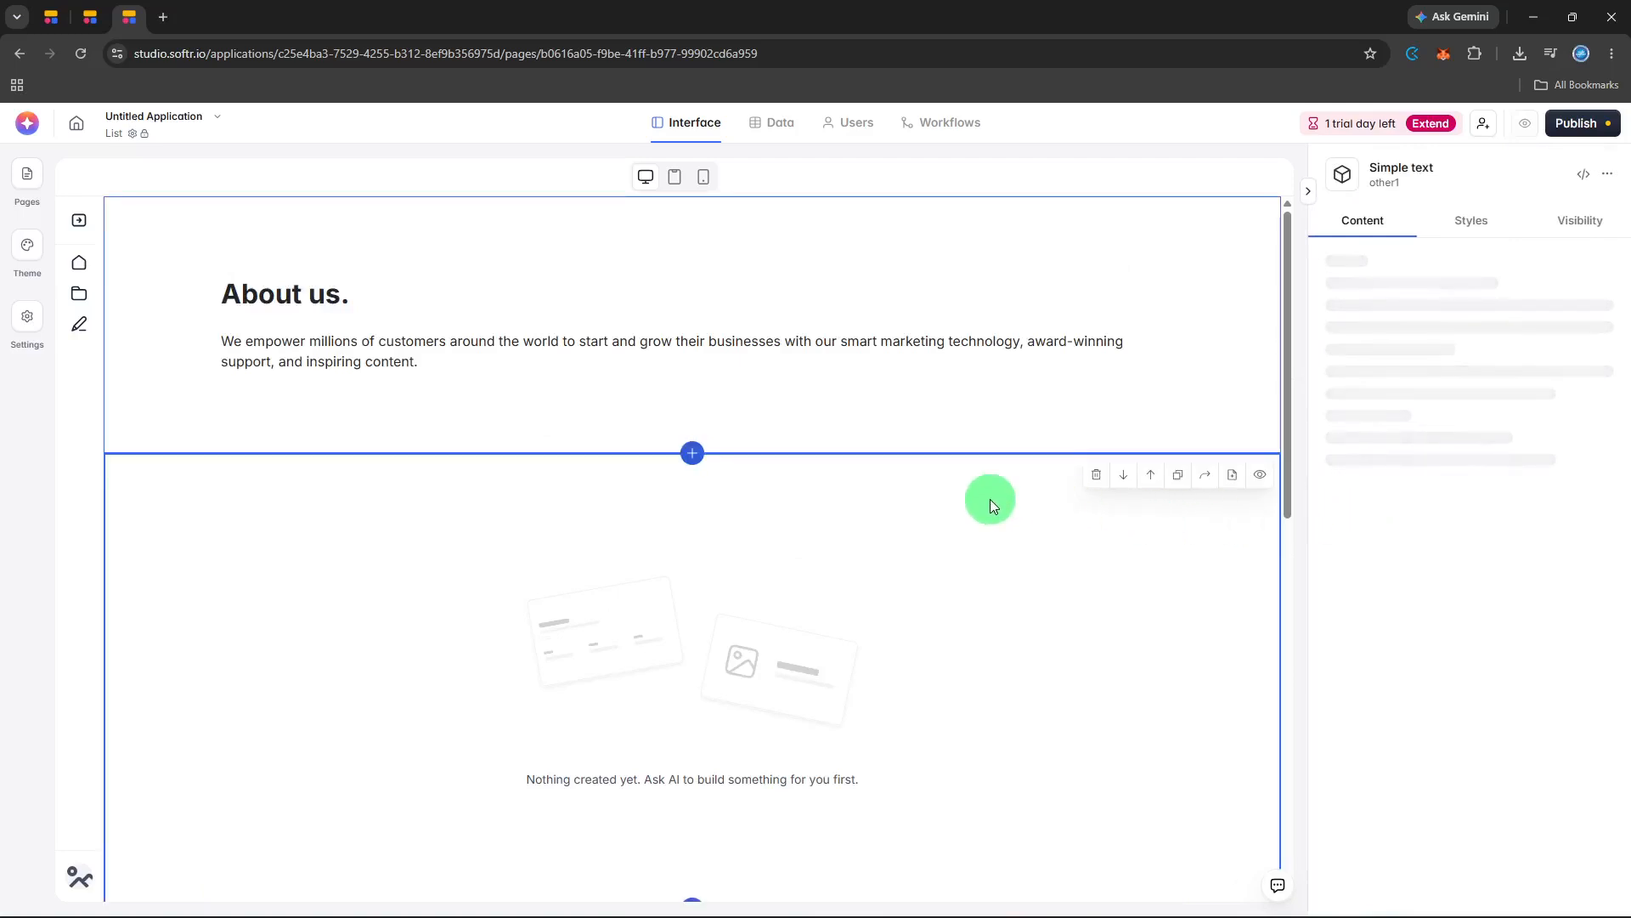
scroll(990, 498, "down", 1)
scroll(991, 498, "down", 1)
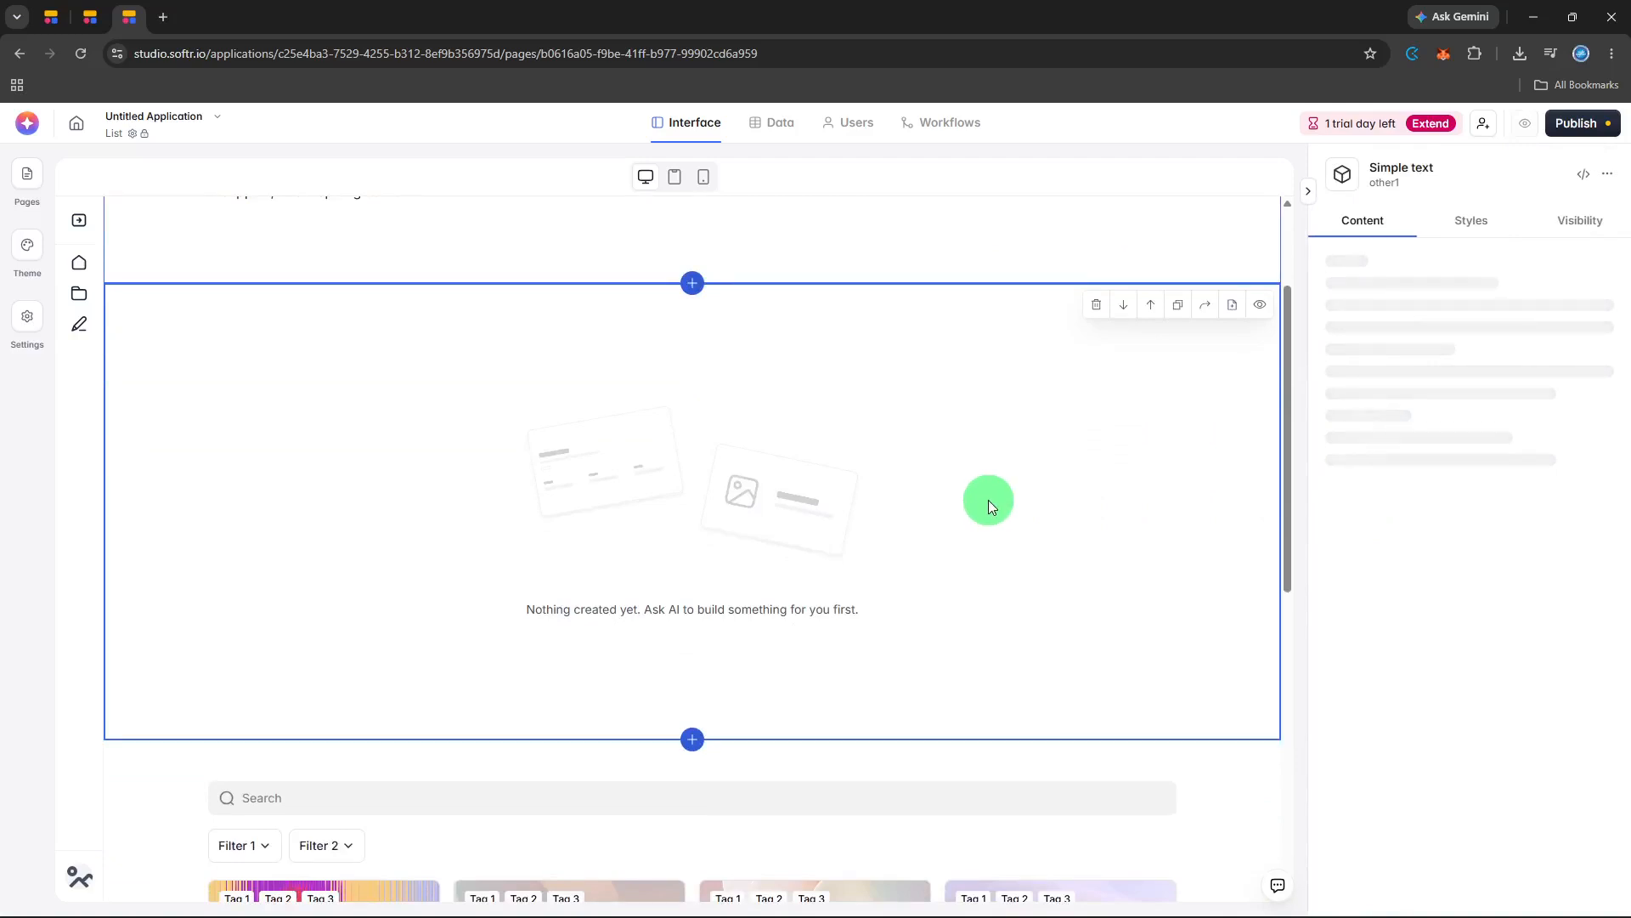
scroll(988, 507, "up", 2)
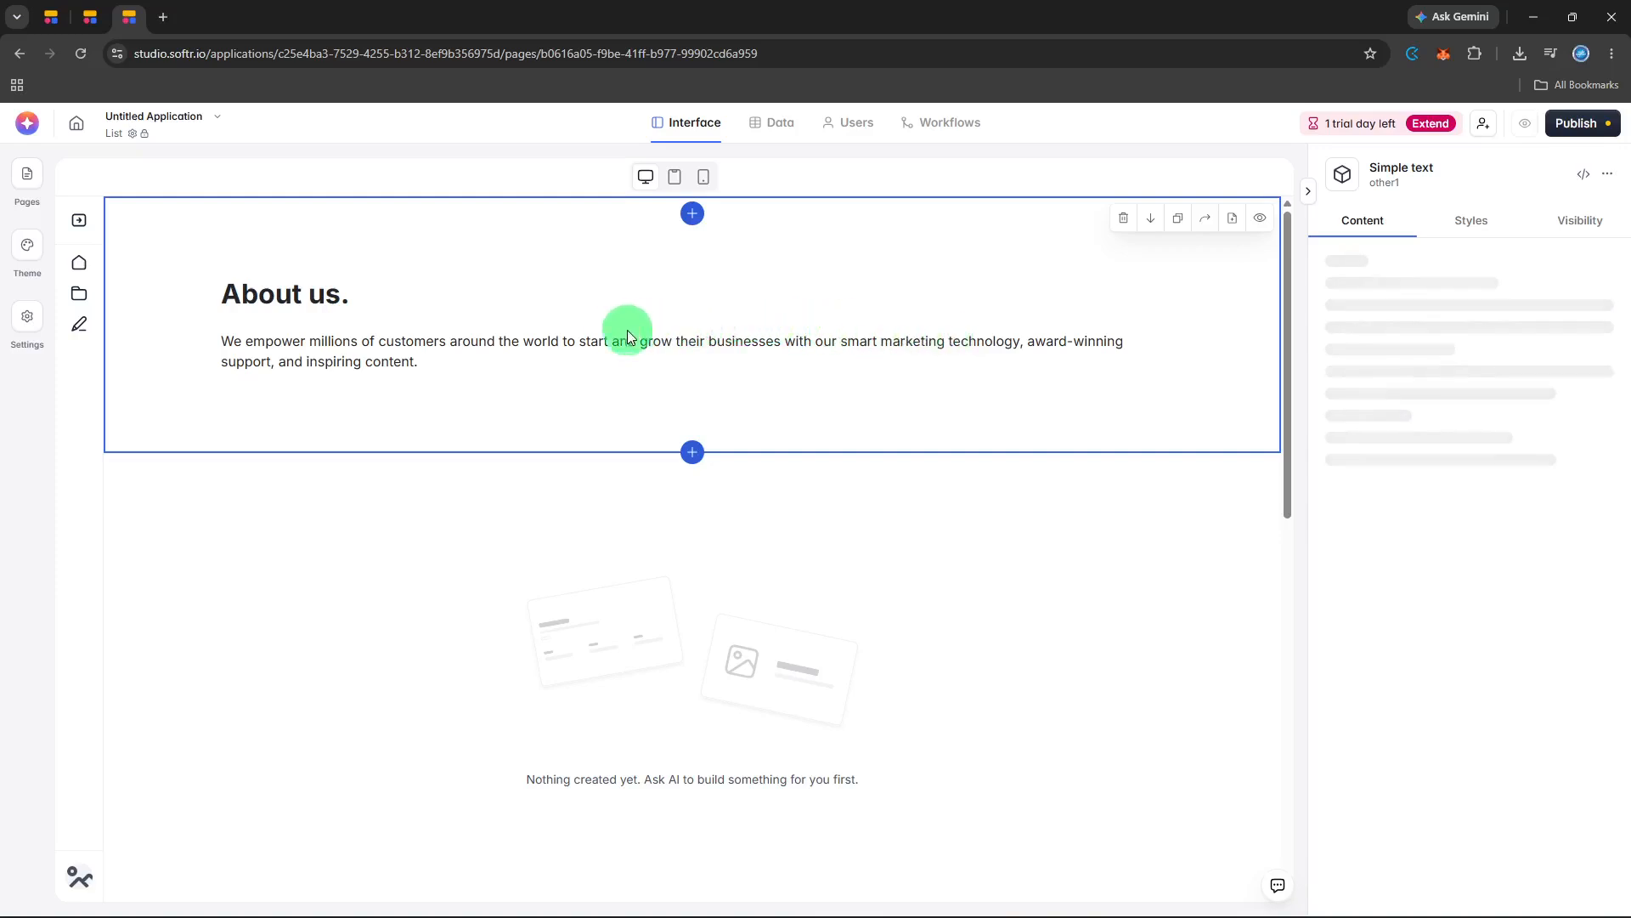
Try to edit the "About us." heading and its paragraph directly on the page canvas.
double_click(315, 295)
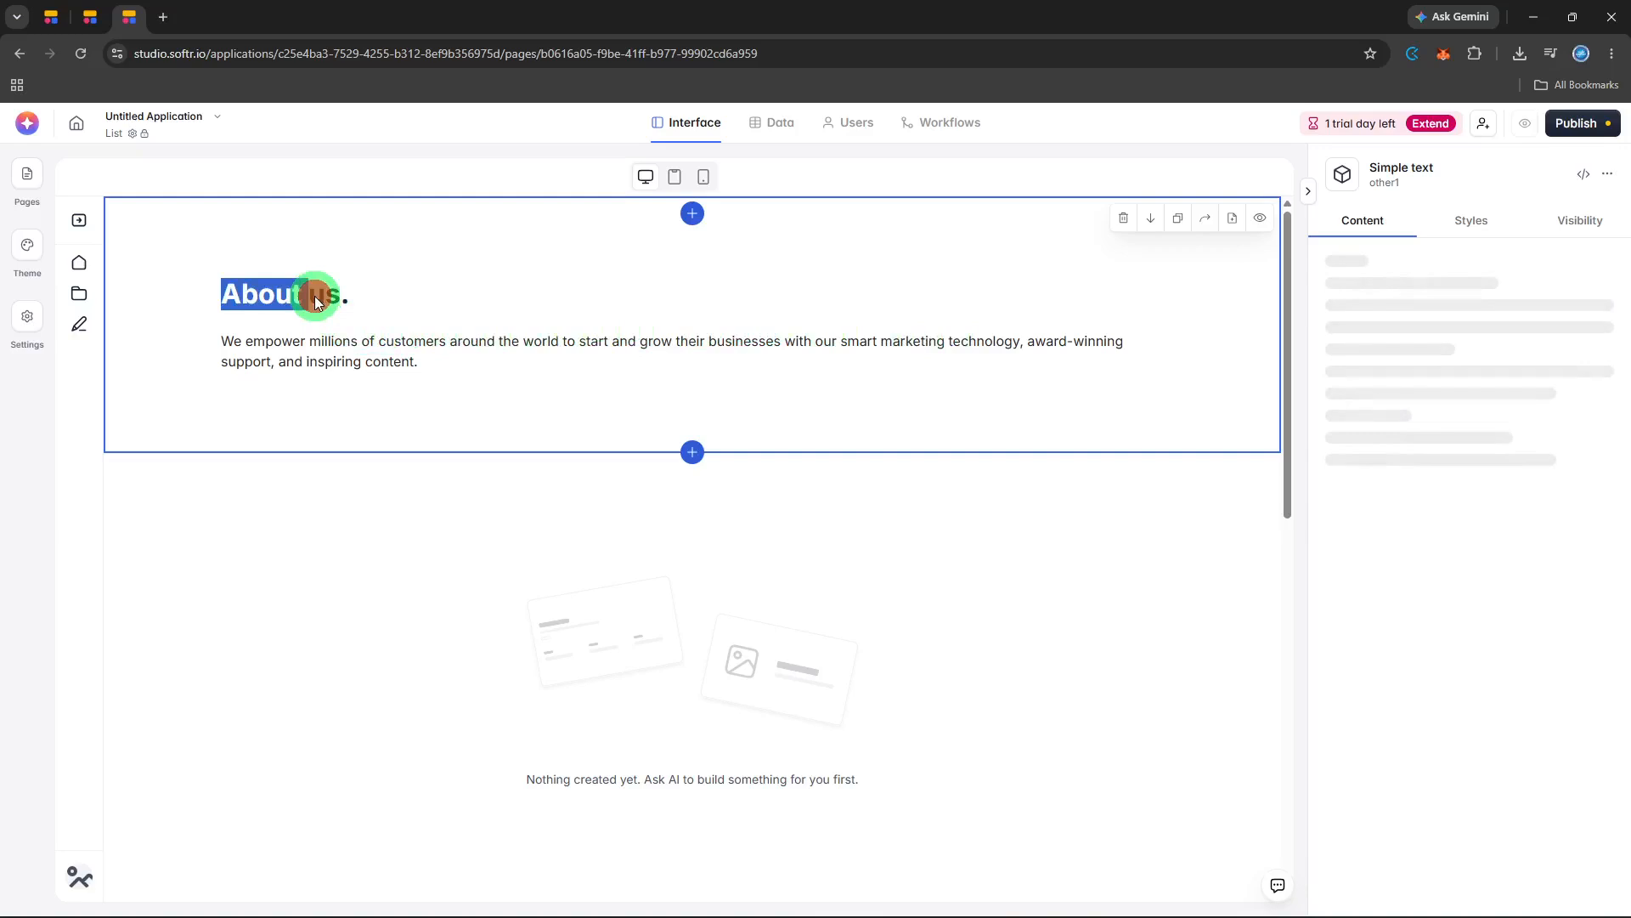
left_click(323, 294)
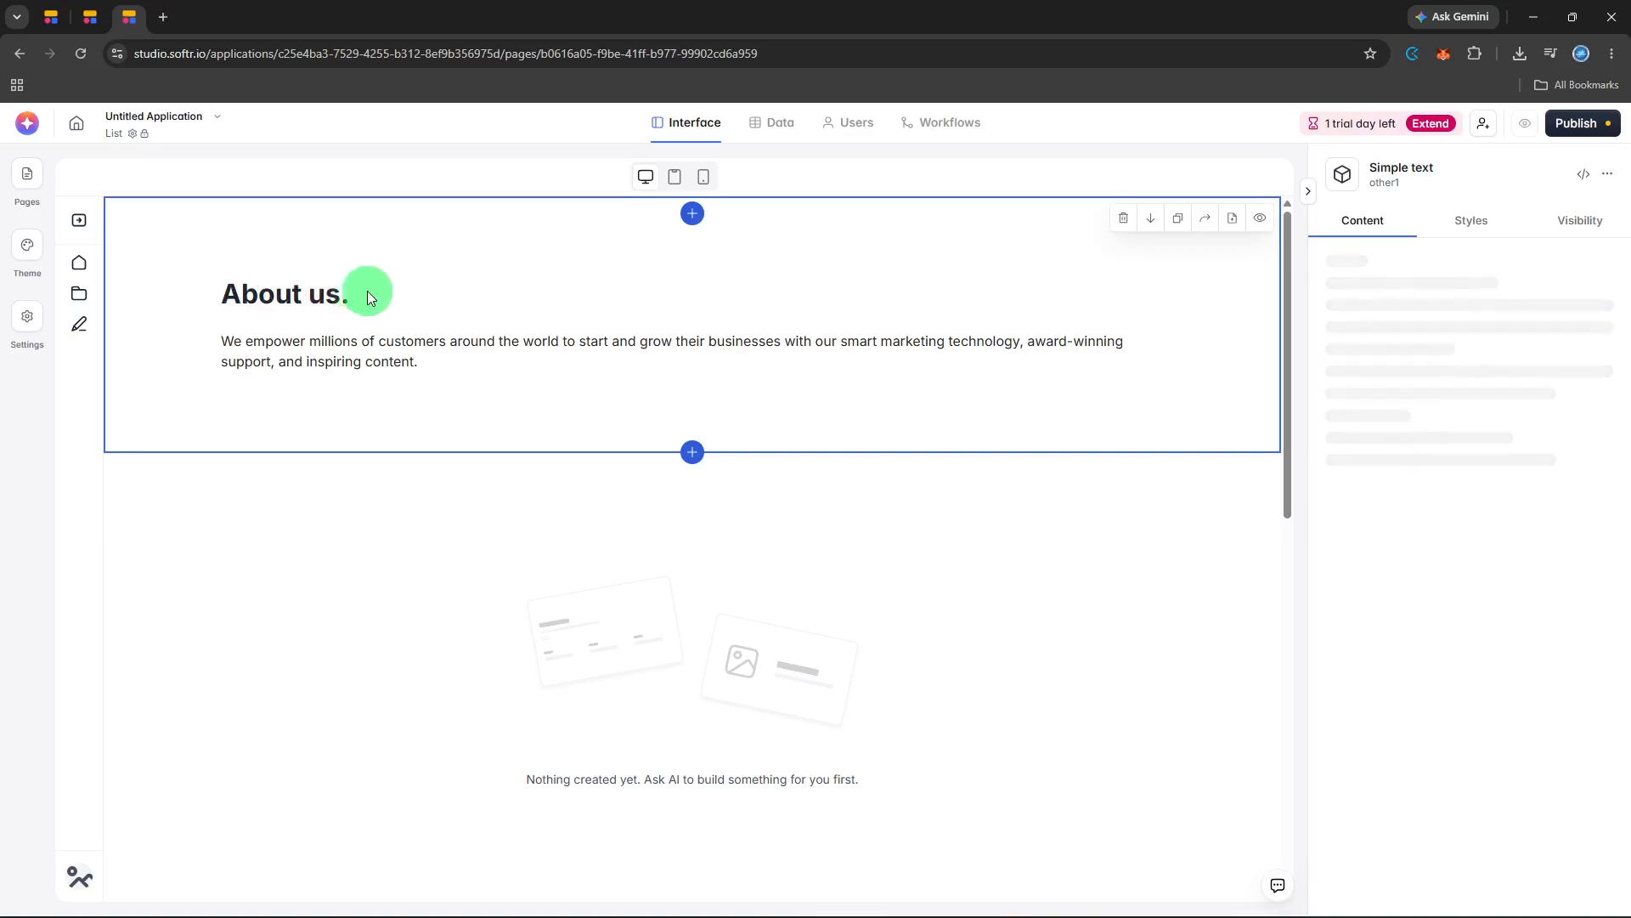
left_click(487, 354)
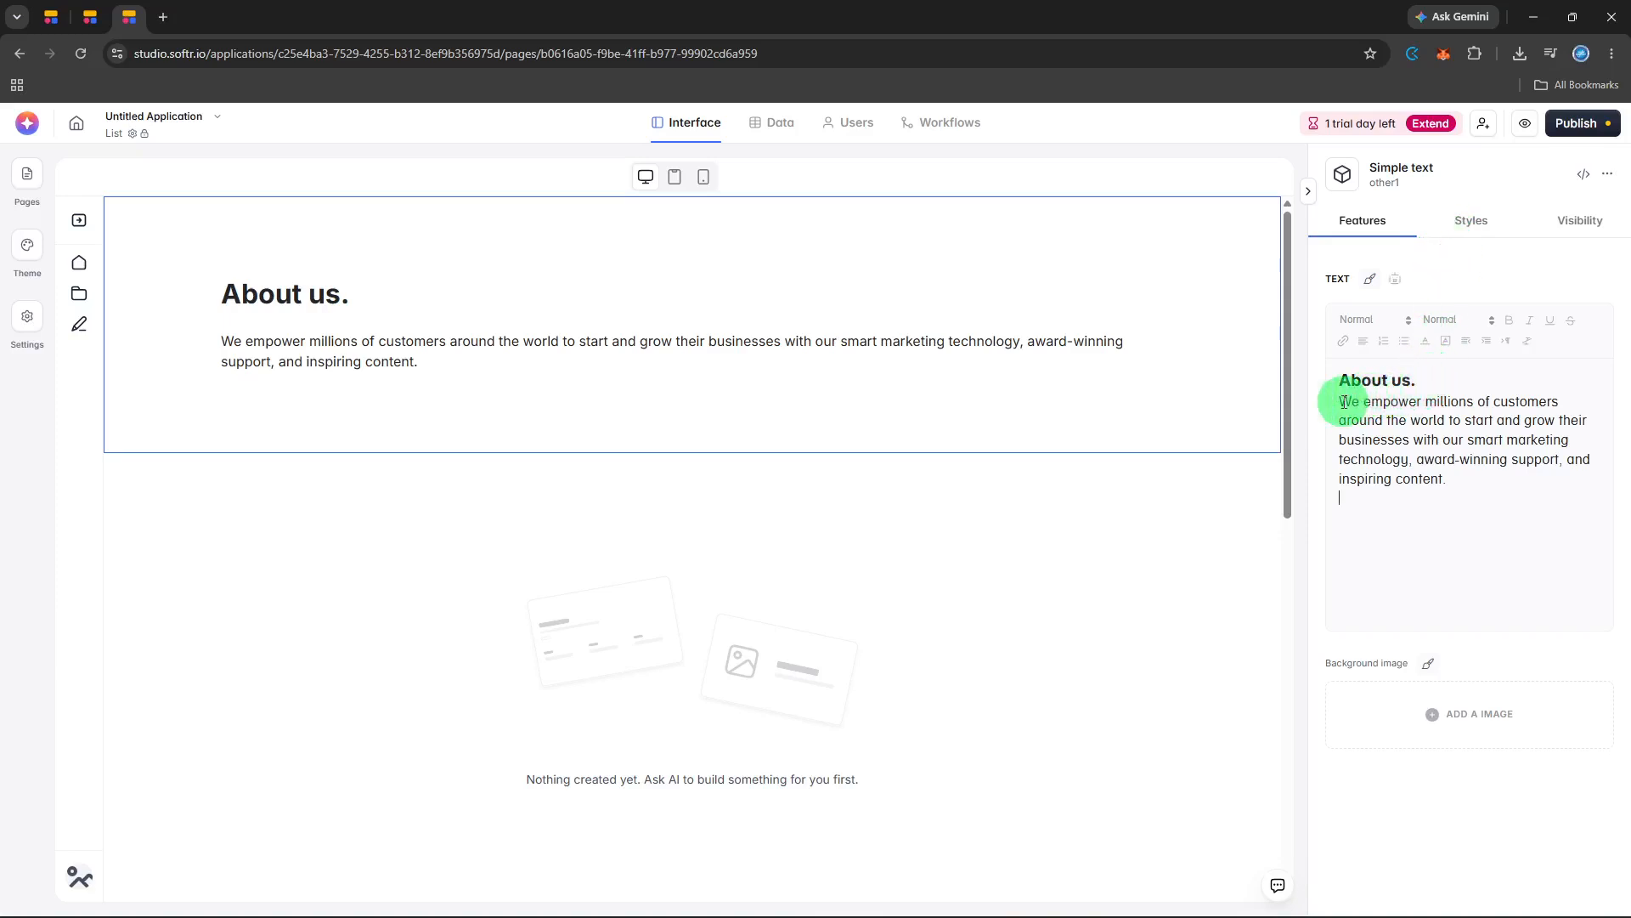
Make the paragraph under the "About us." heading bold in the Simple text block.
left_click_drag(1342, 402, 1479, 468)
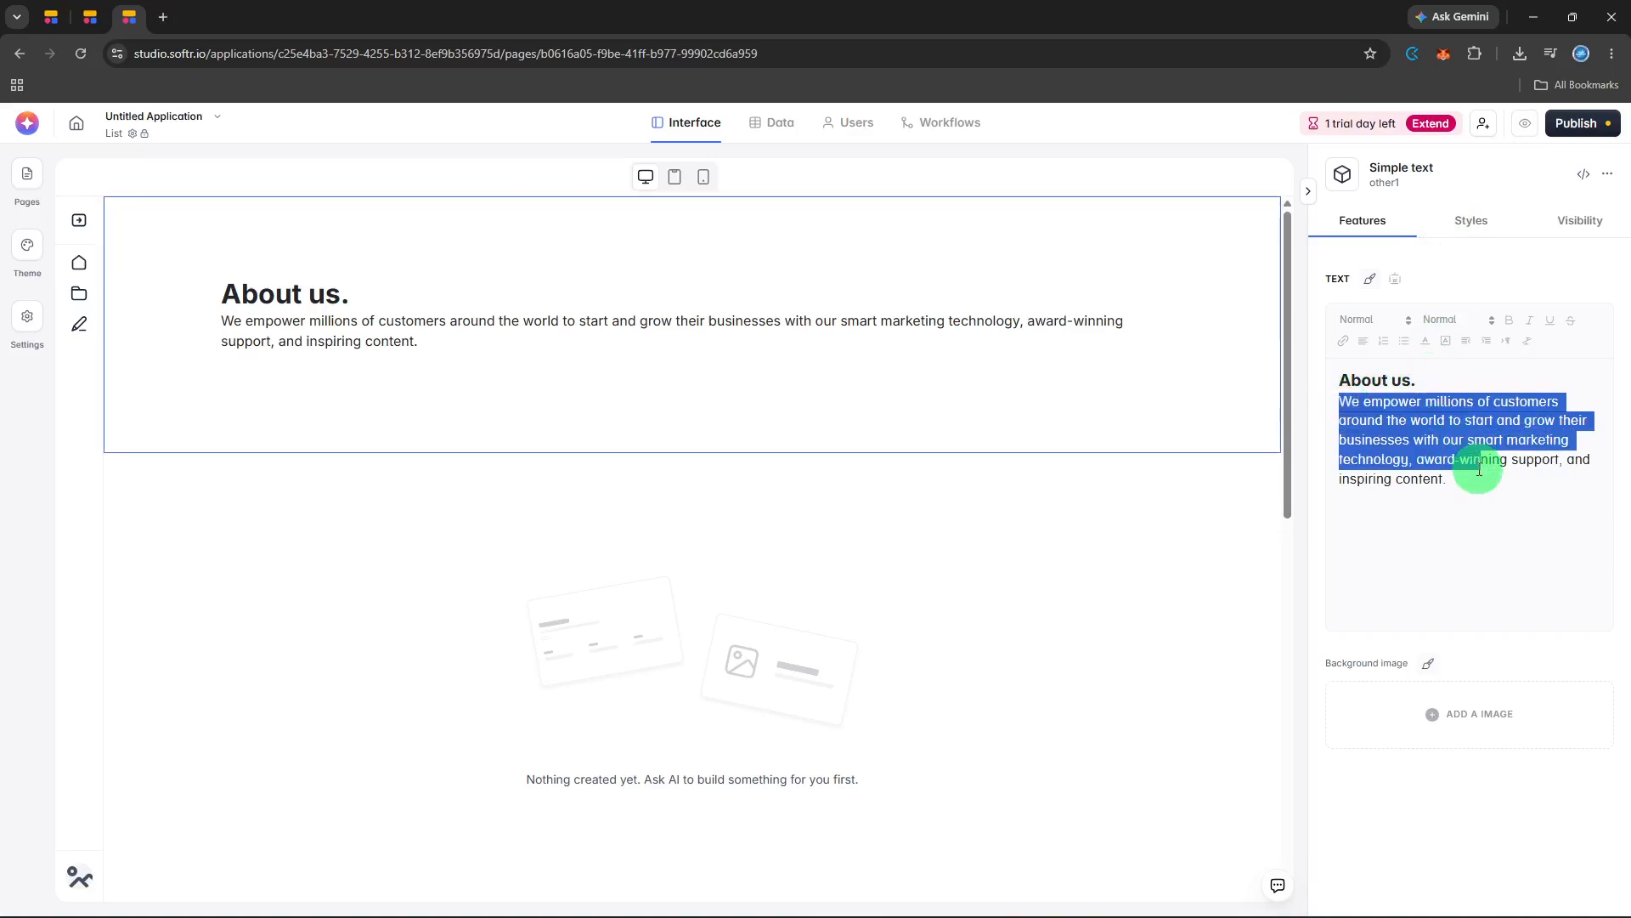
left_click(1479, 469)
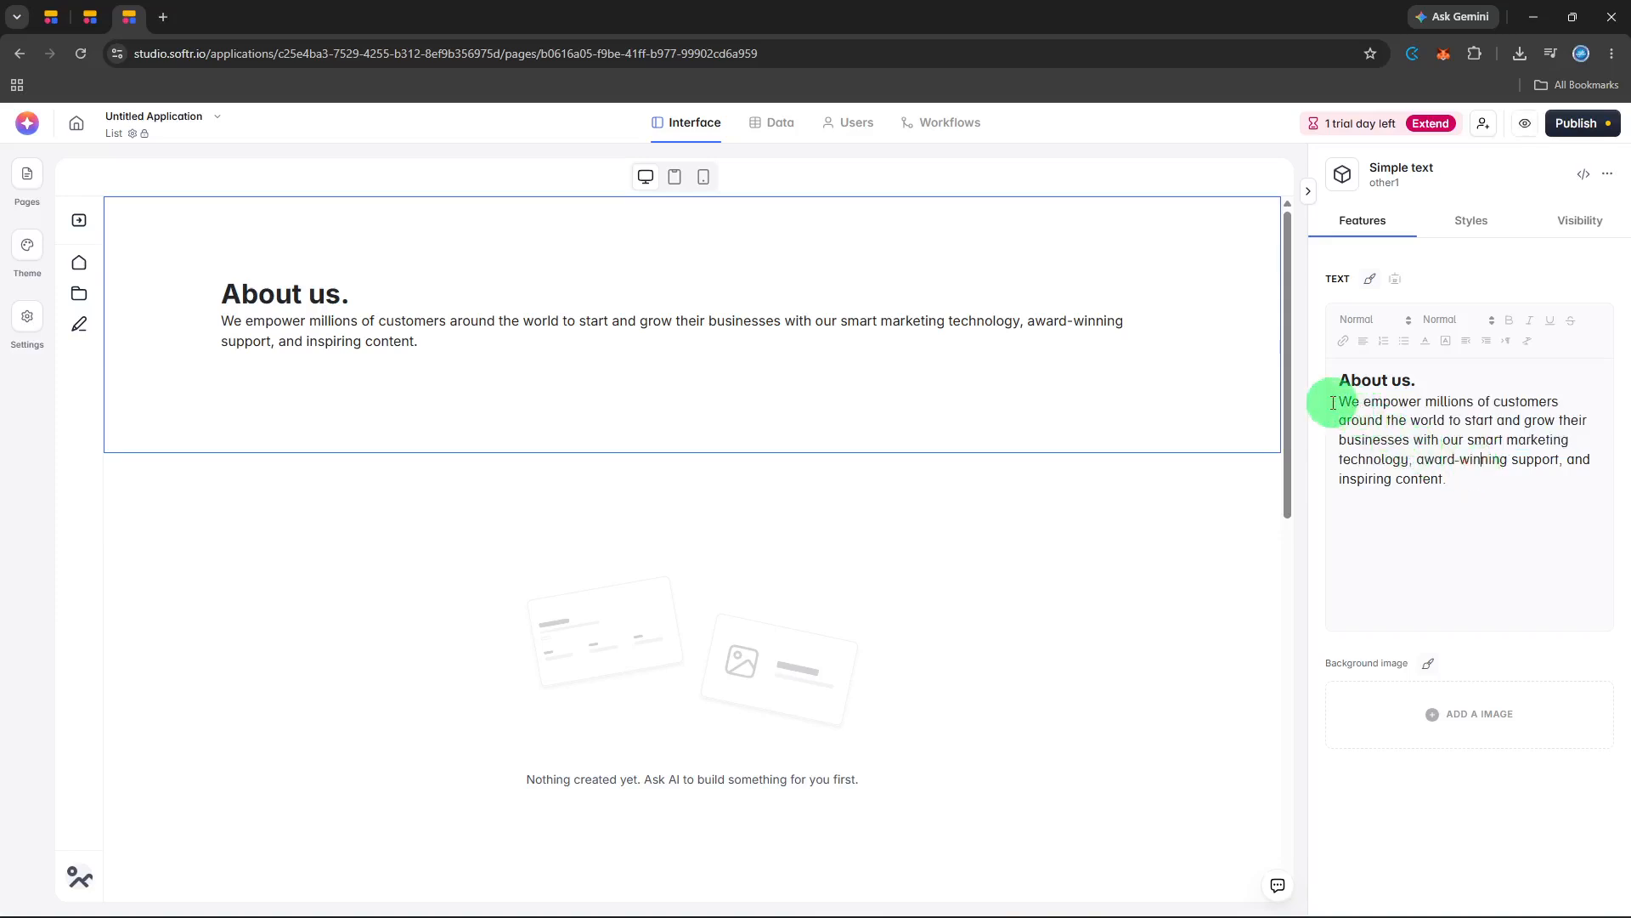
left_click_drag(1333, 403, 1444, 475)
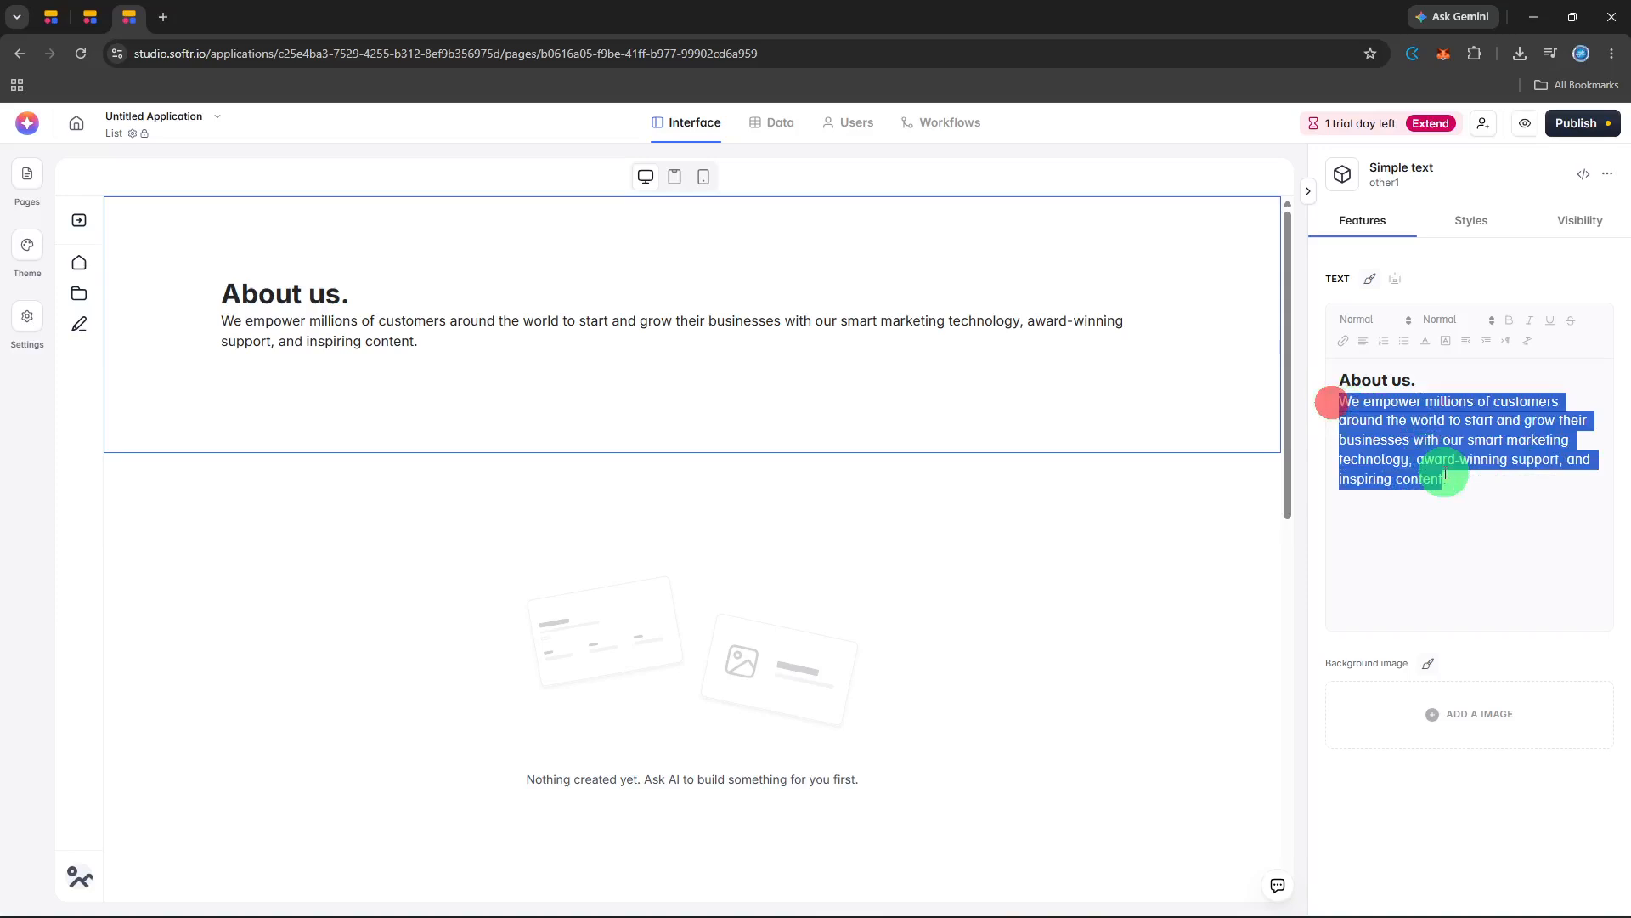
key("ctrl+b")
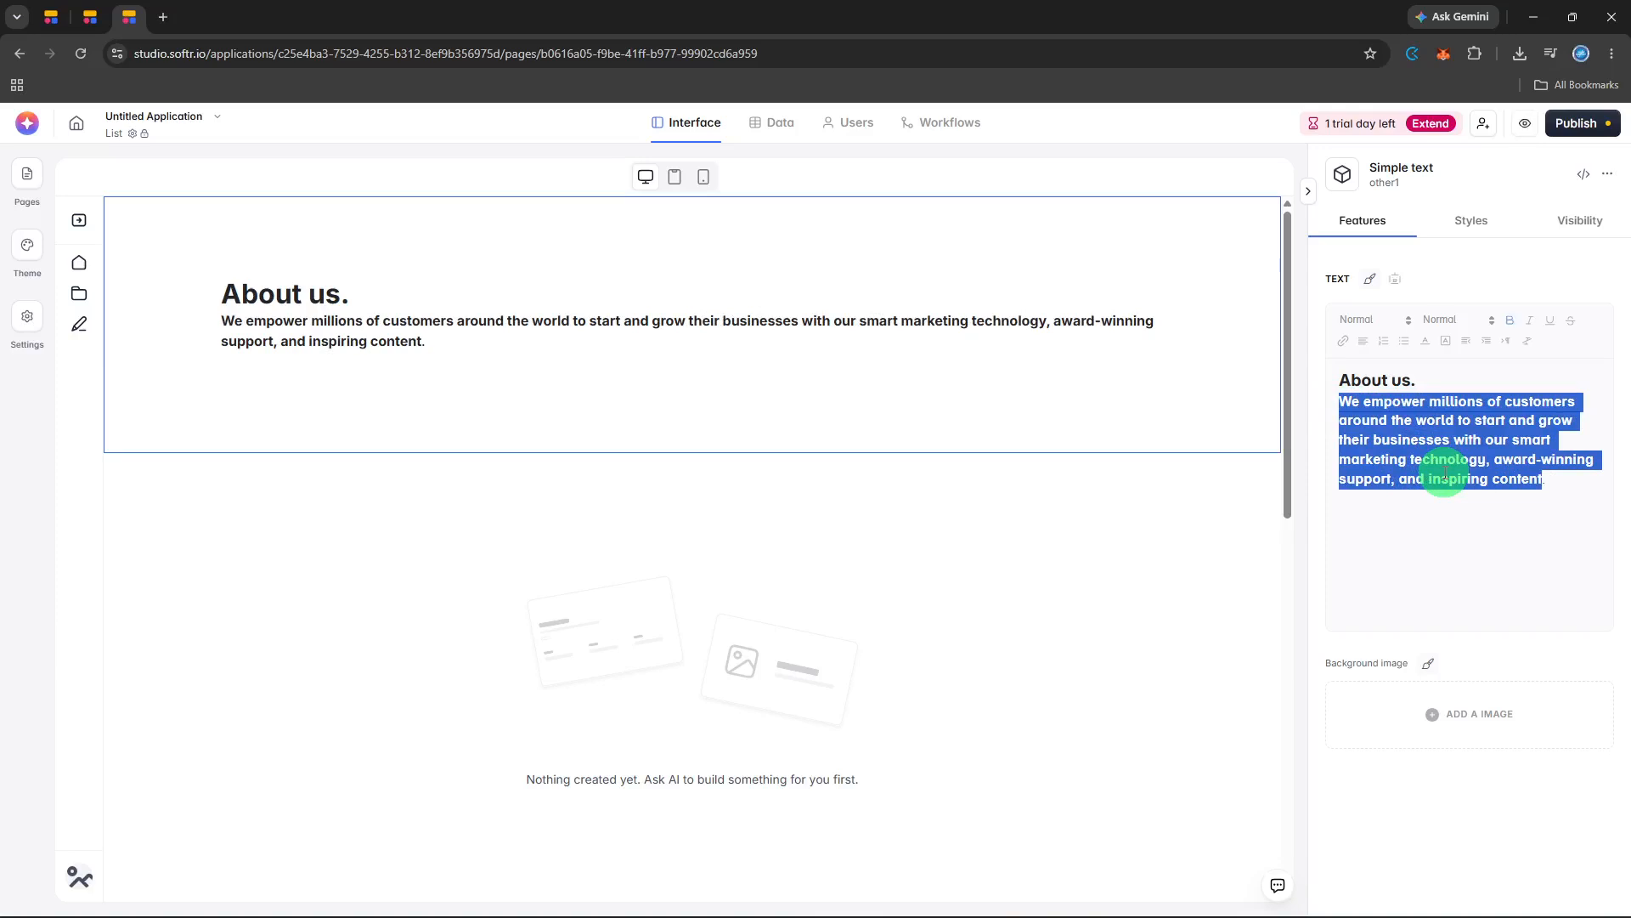
left_click(1444, 471)
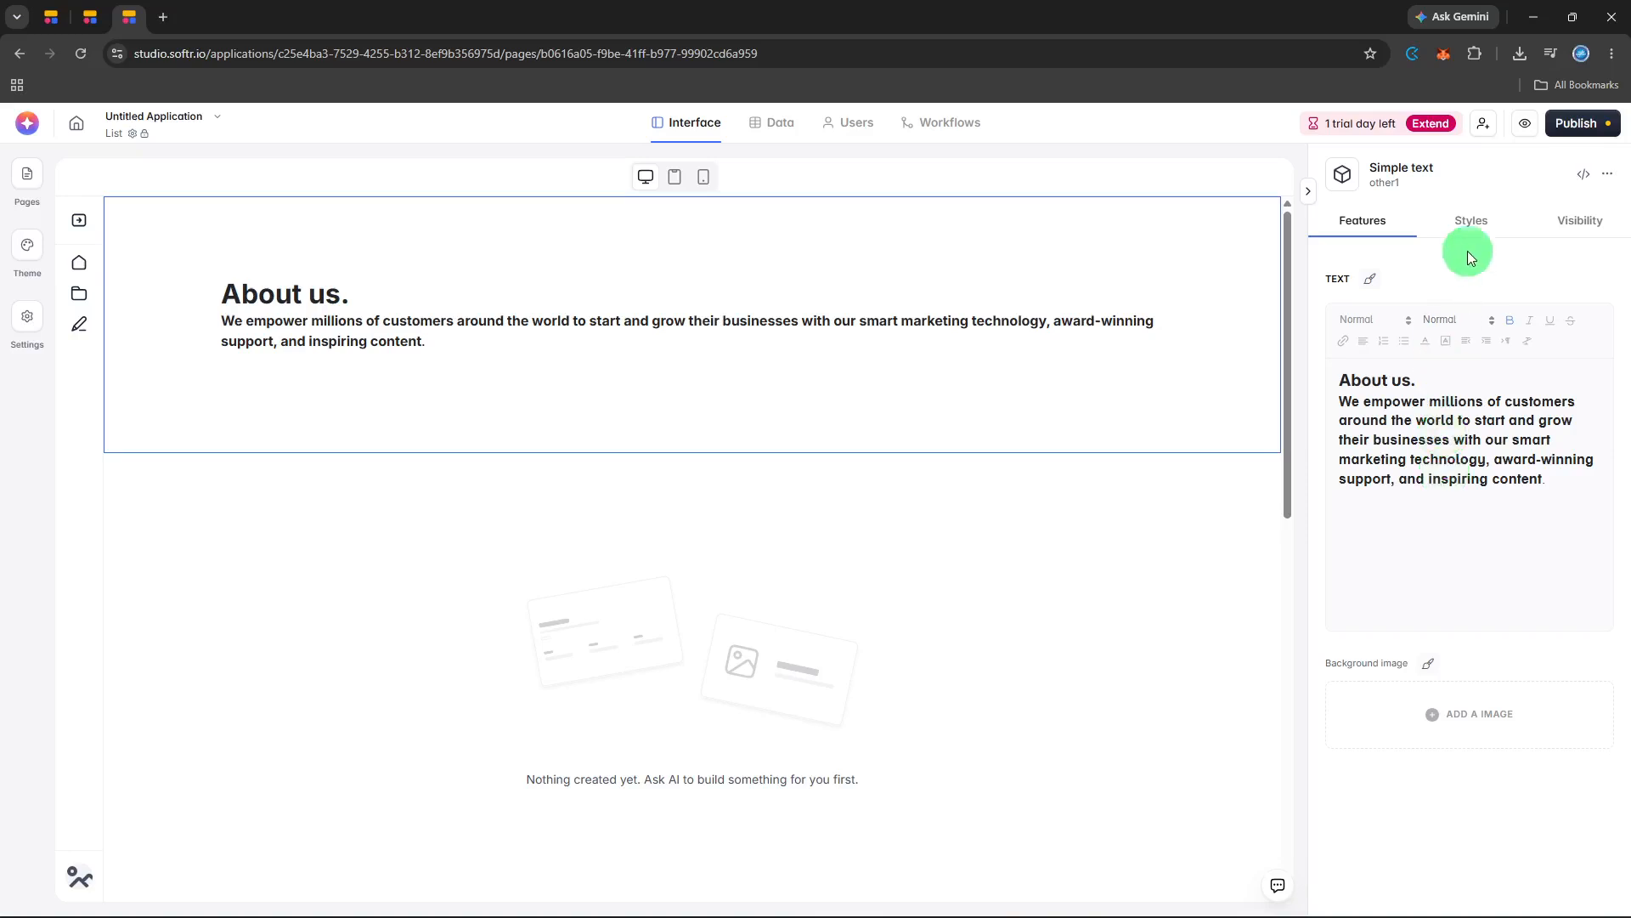
Preview the application and review the List page's text block and card grid in desktop layout.
left_click(1516, 133)
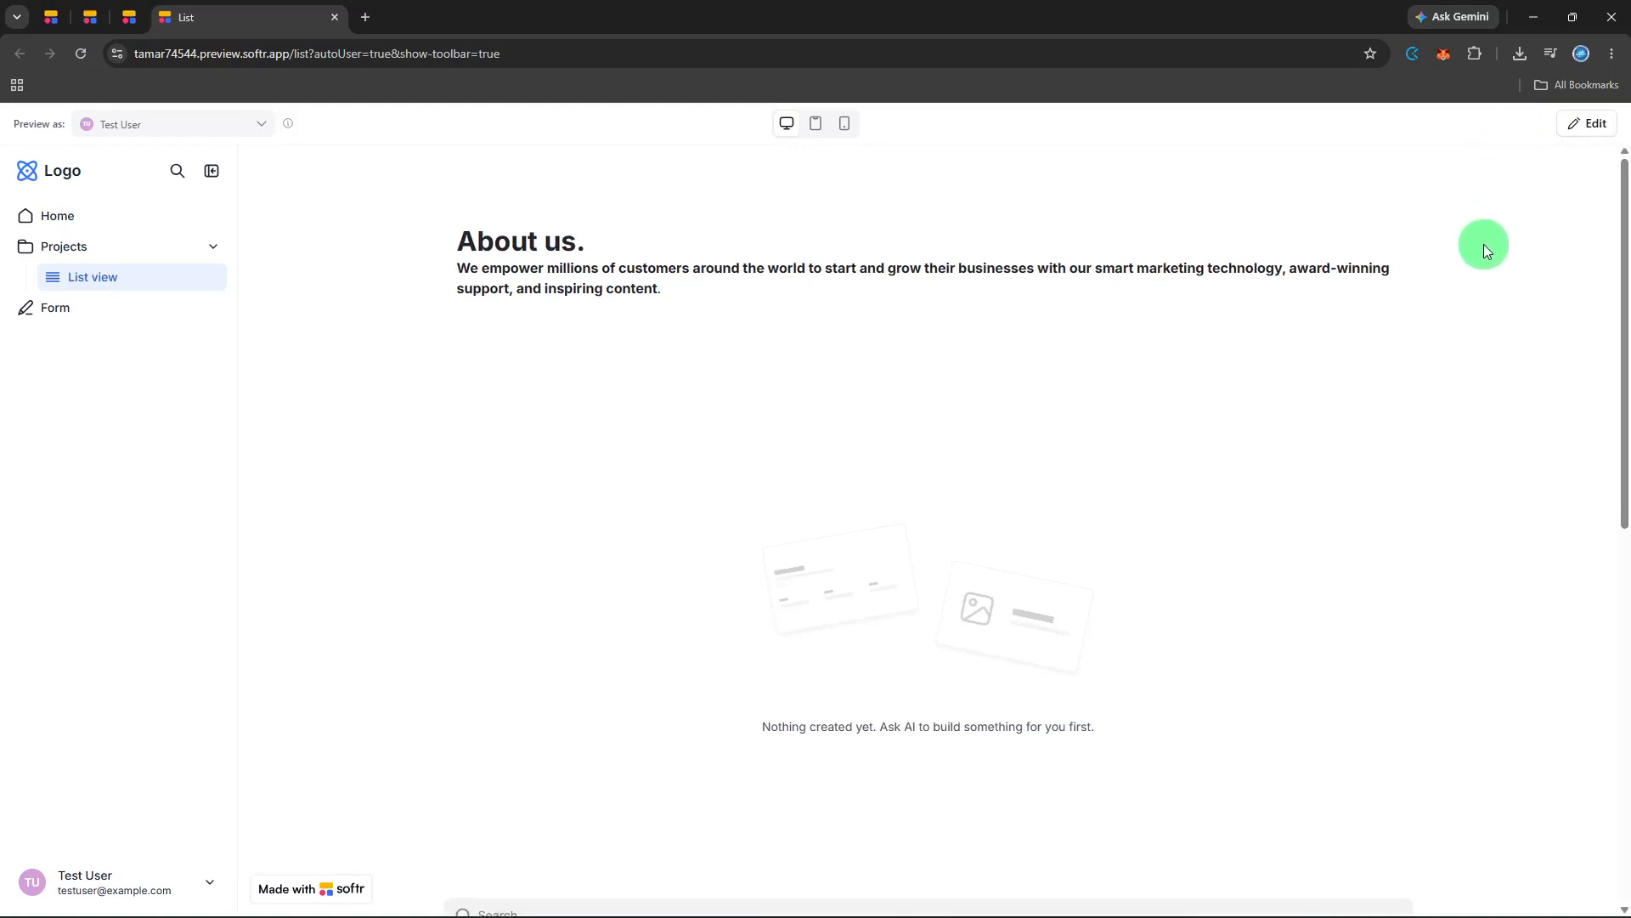
scroll(1483, 255, "down", 5)
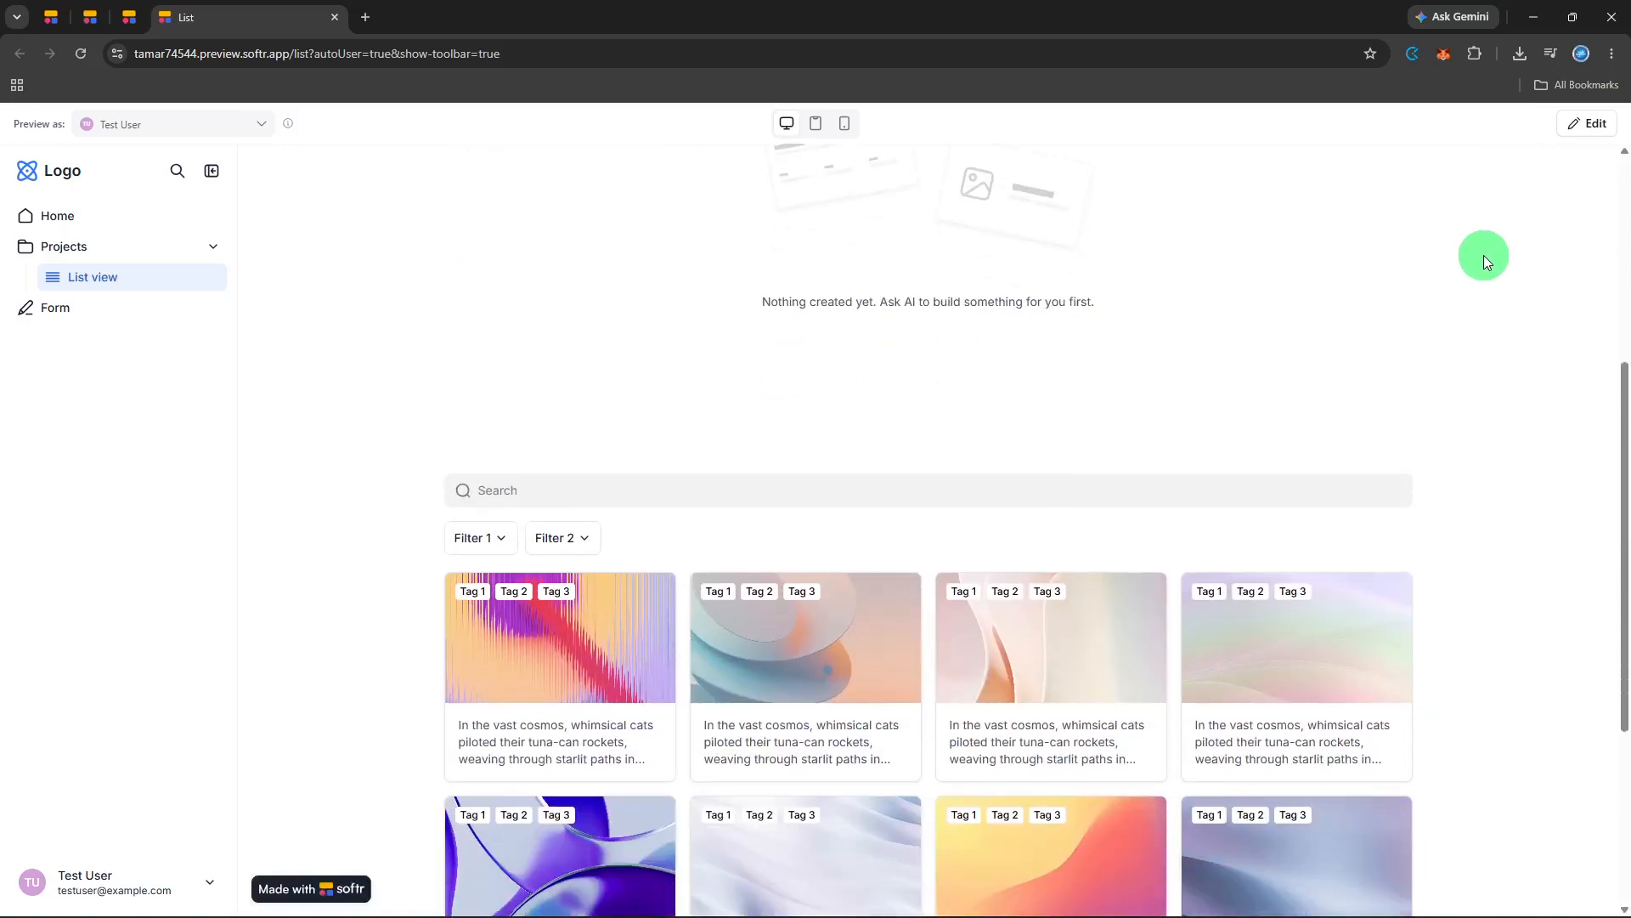
scroll(1482, 258, "down", 4)
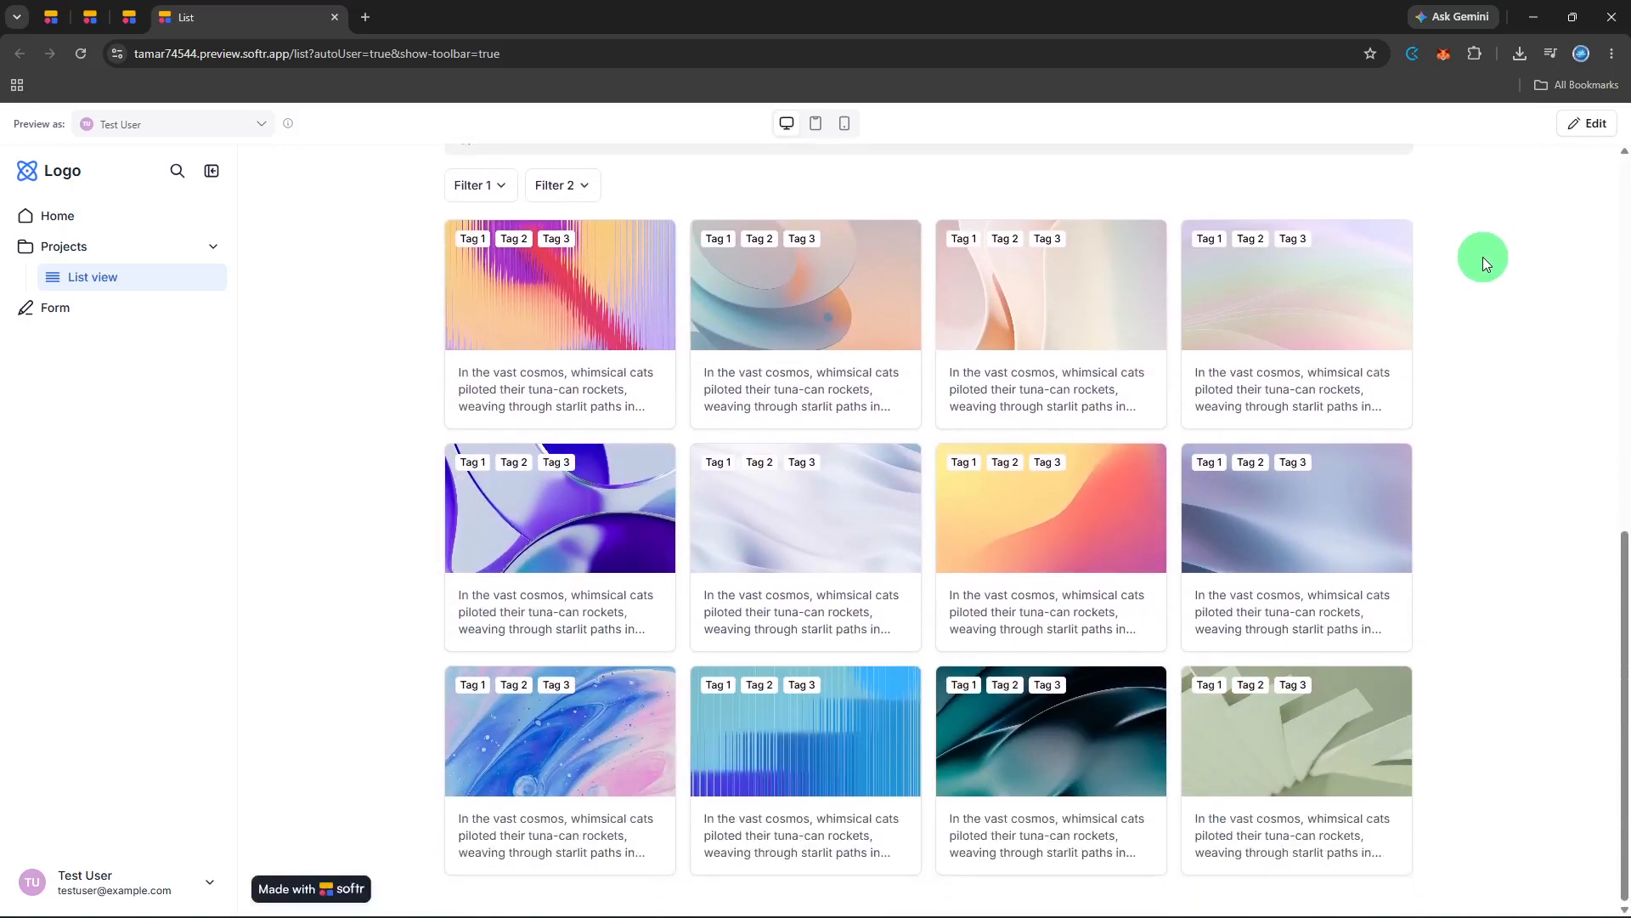
scroll(1482, 258, "up", 5)
scroll(1482, 256, "up", 4)
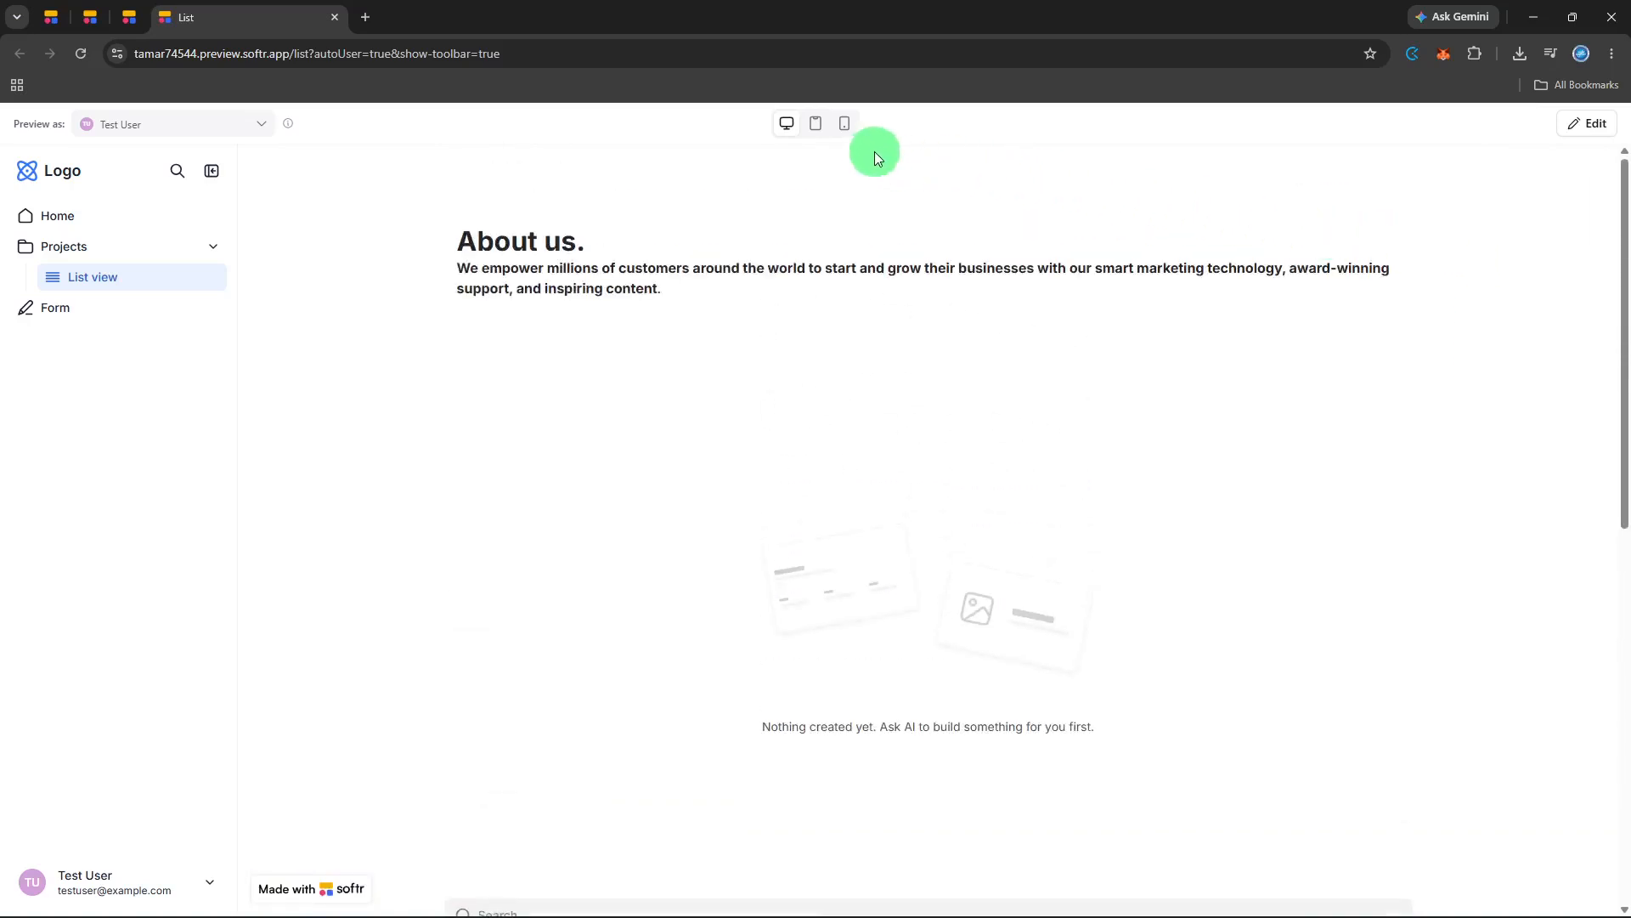
Check the List page preview in mobile layout, then return to desktop layout and review the page down to its end.
left_click(847, 136)
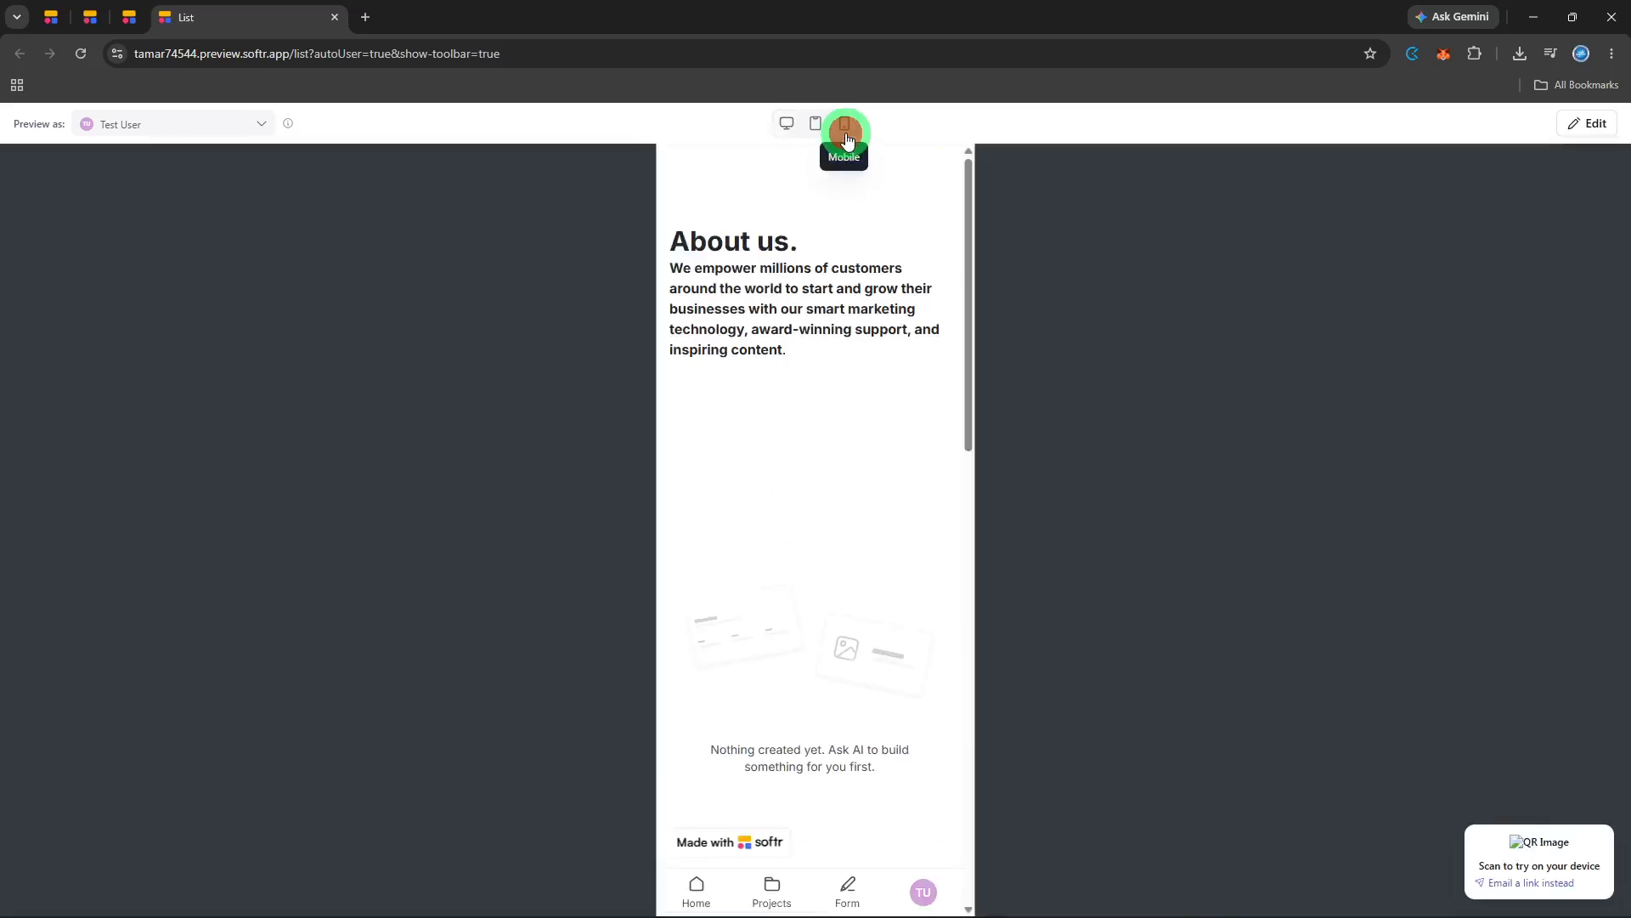
left_click(775, 133)
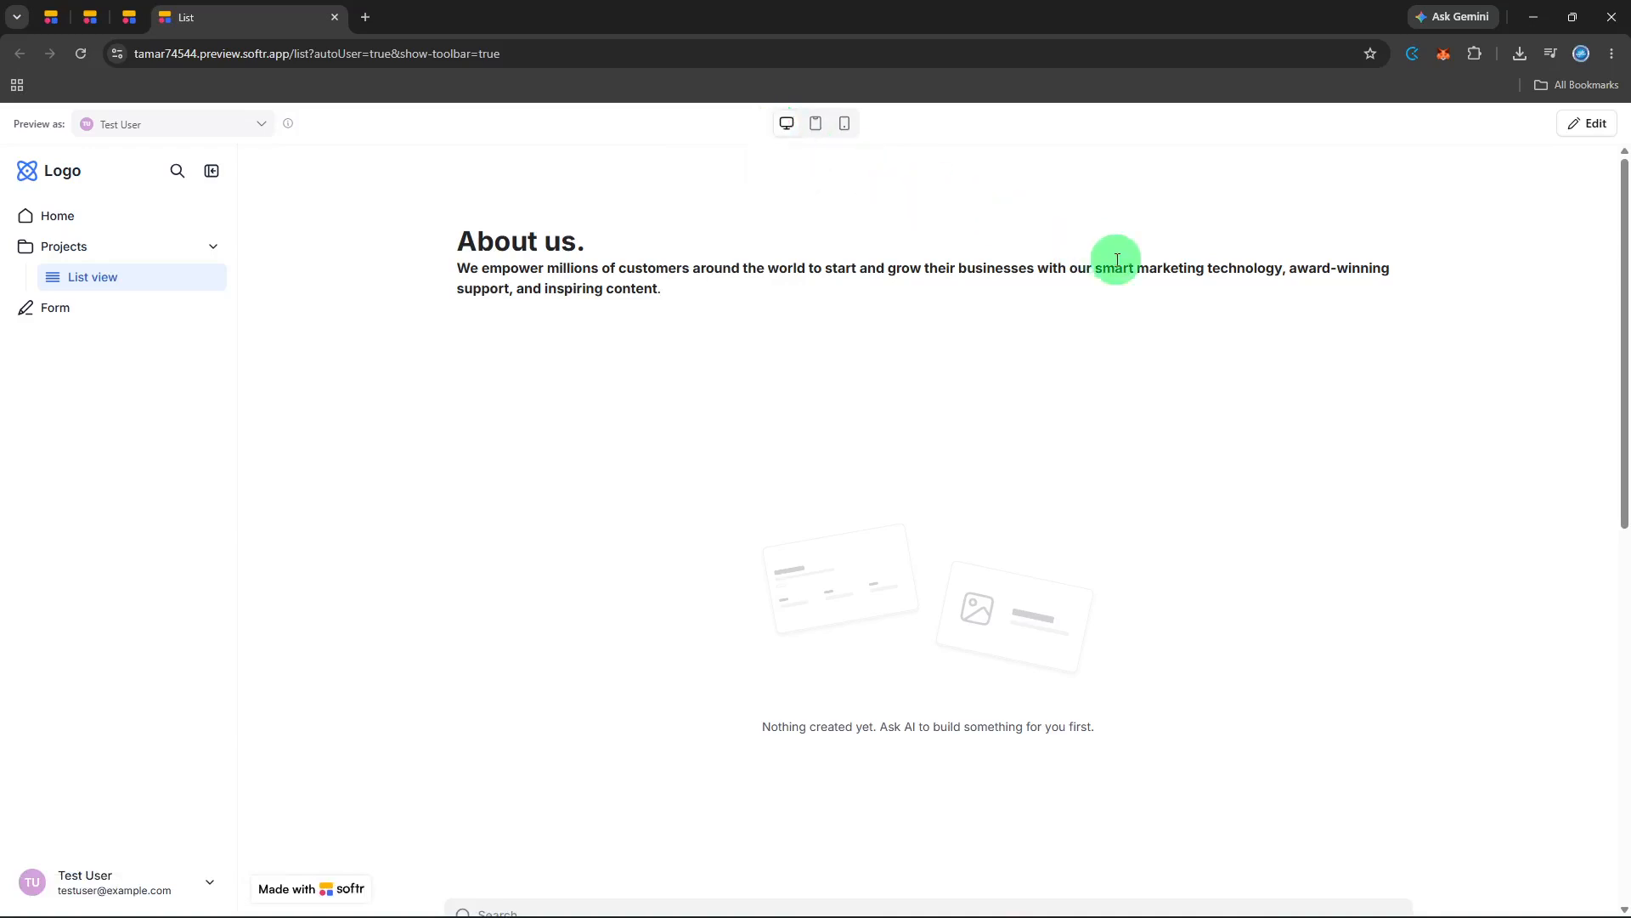
scroll(1116, 259, "down", 5)
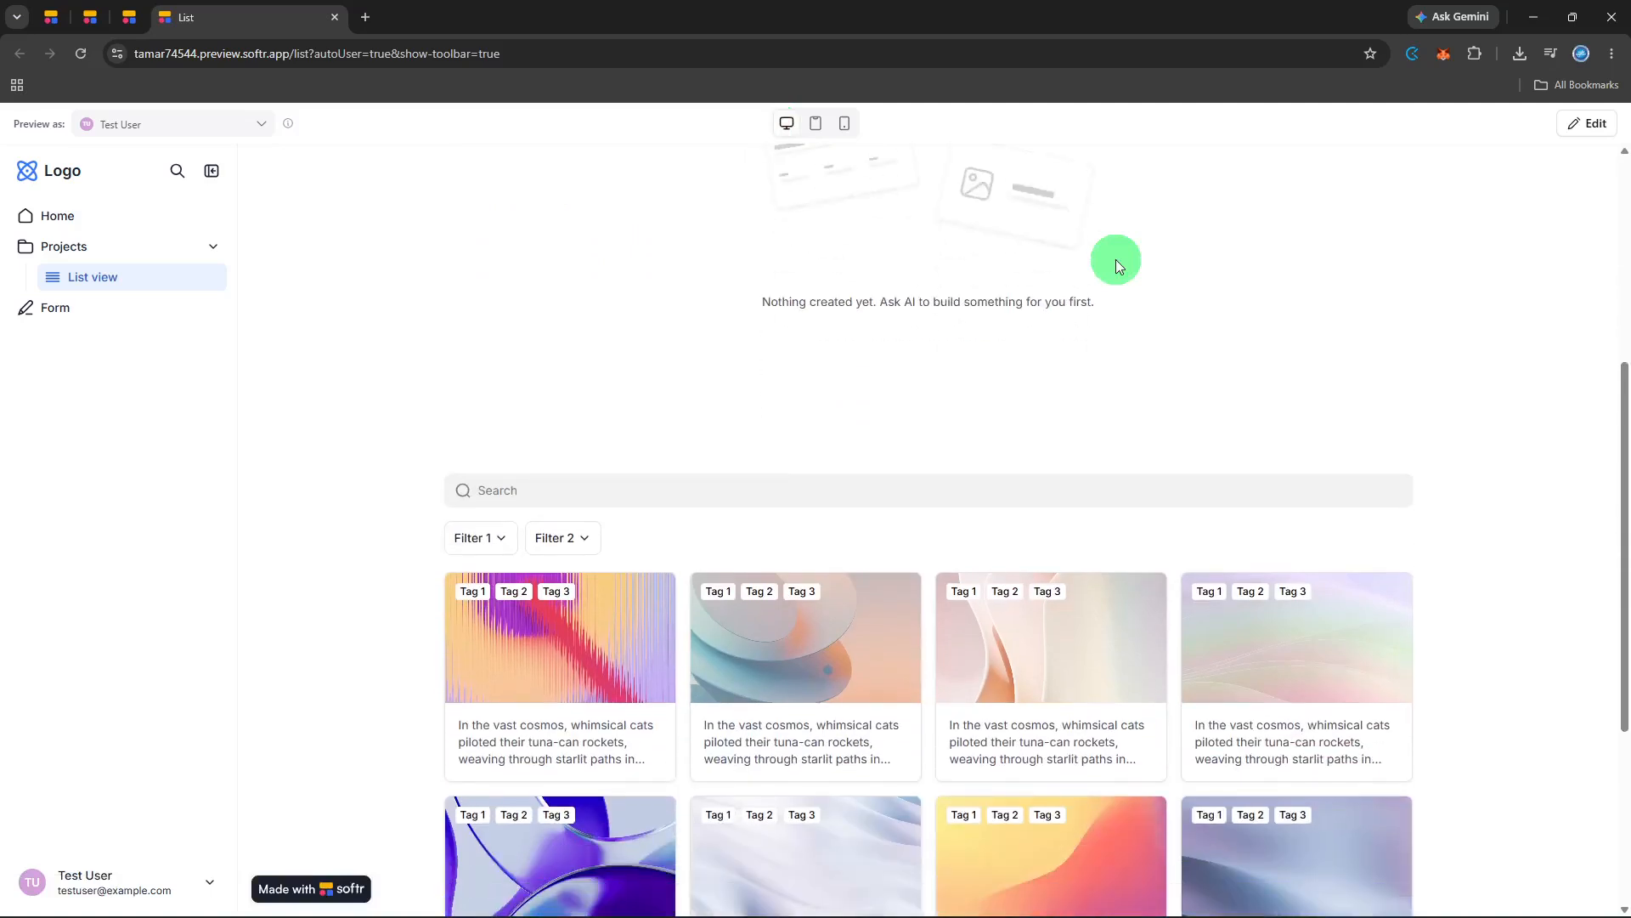
scroll(1115, 259, "down", 3)
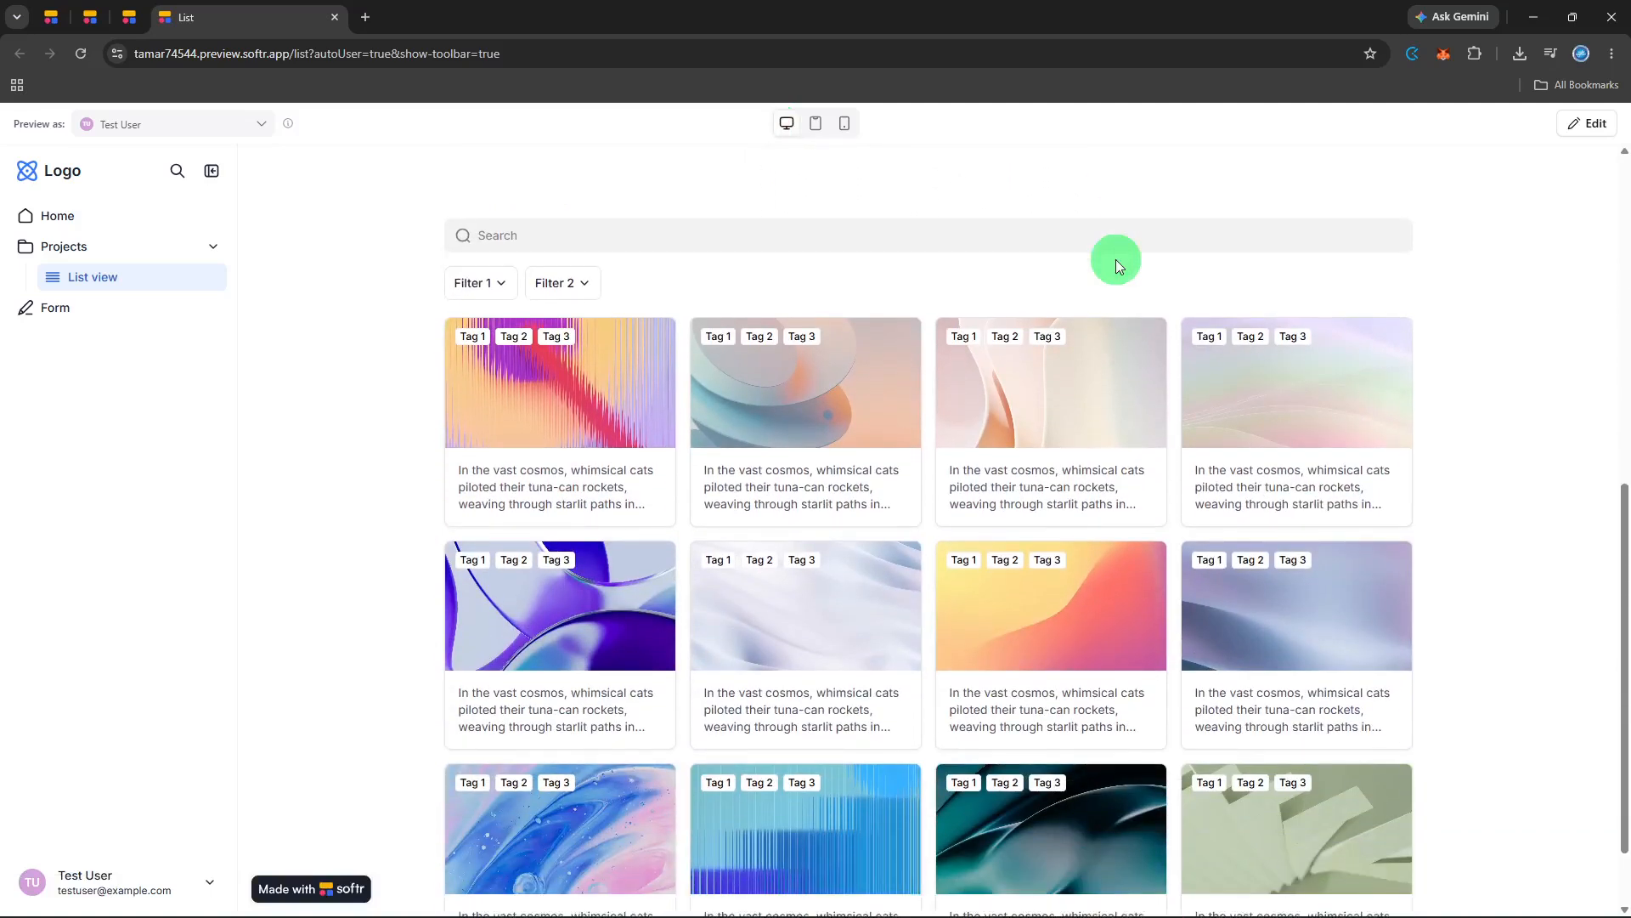
scroll(1115, 258, "down", 1)
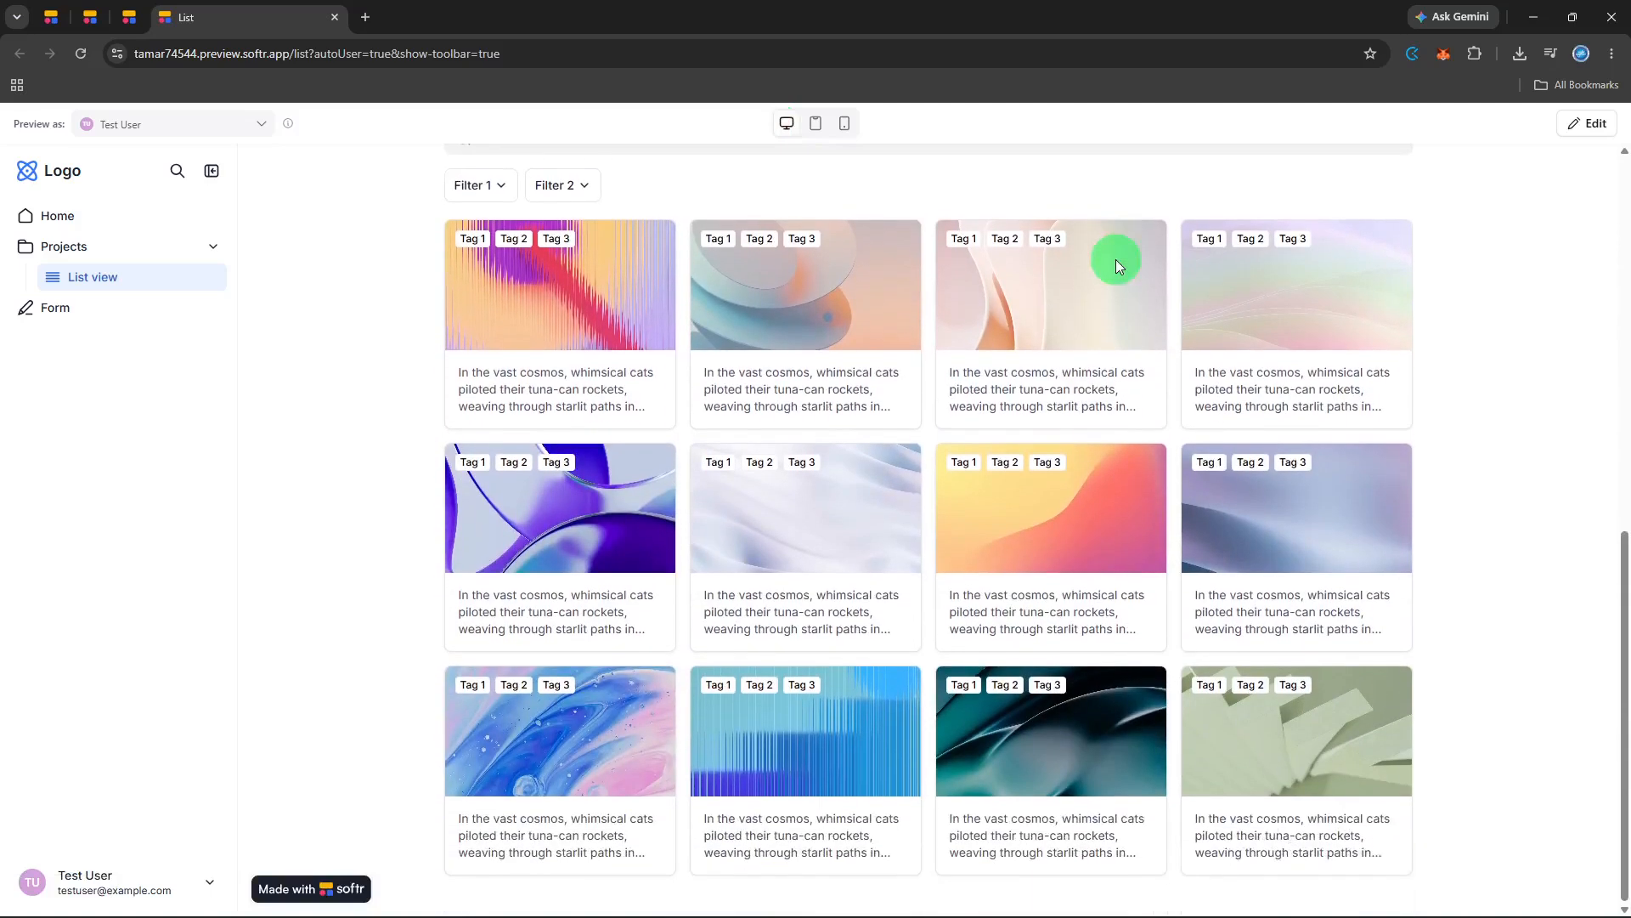